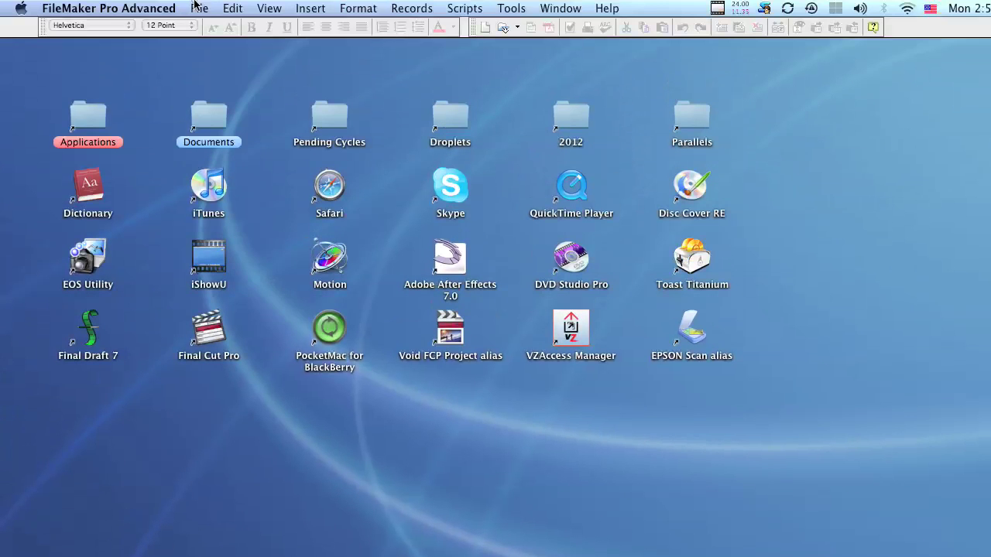
# - Create a new database file named database.fp7 on the Desktop
pyautogui.click(195, 8)
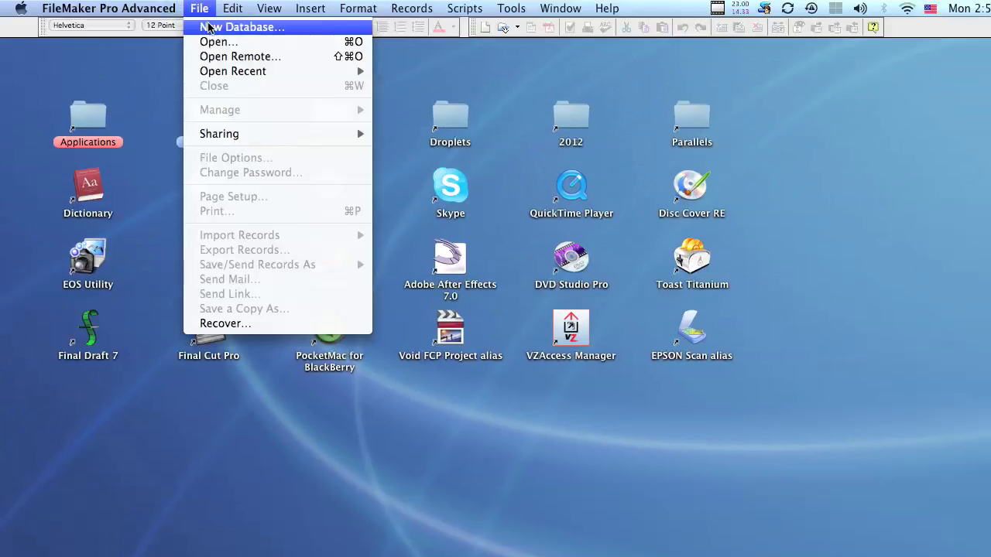
pyautogui.click(207, 27)
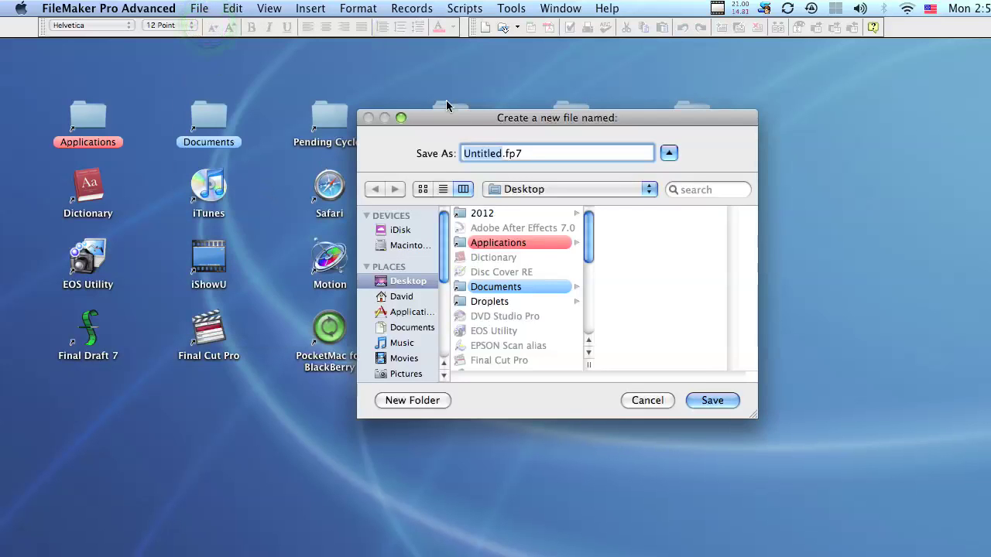
pyautogui.moveTo(460, 115); pyautogui.dragTo(236, 125)
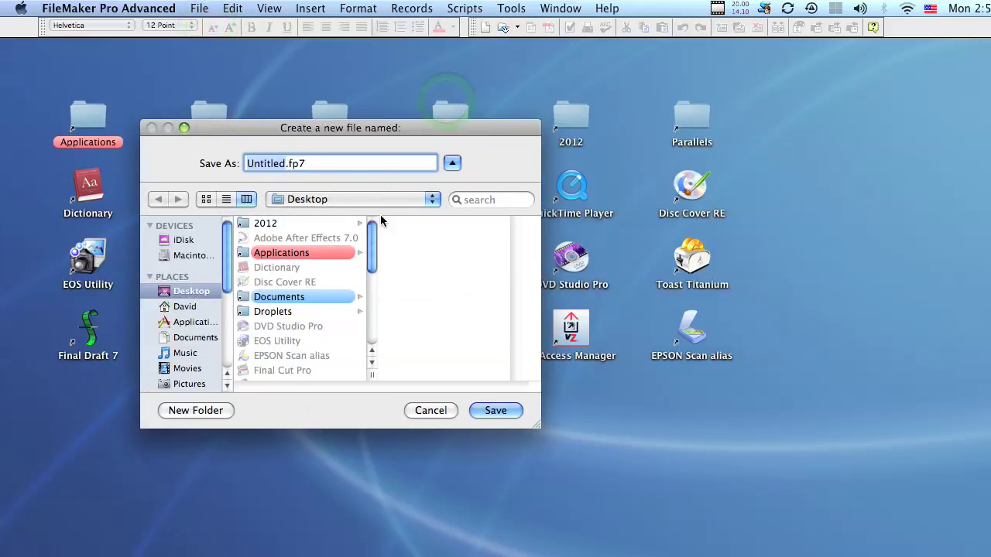
pyautogui.write('databa')
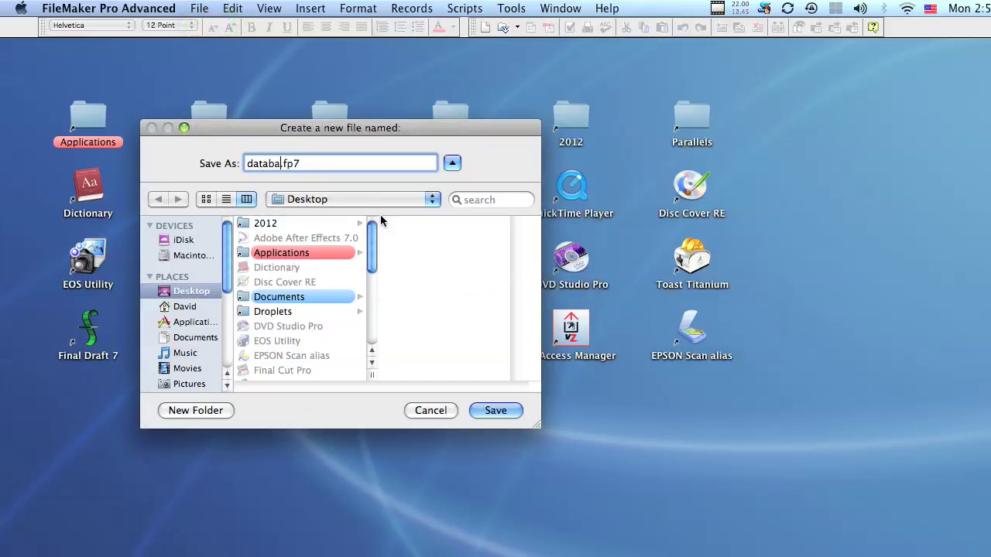
pyautogui.write('se')
pyautogui.click(191, 292)
pyautogui.click(493, 345)
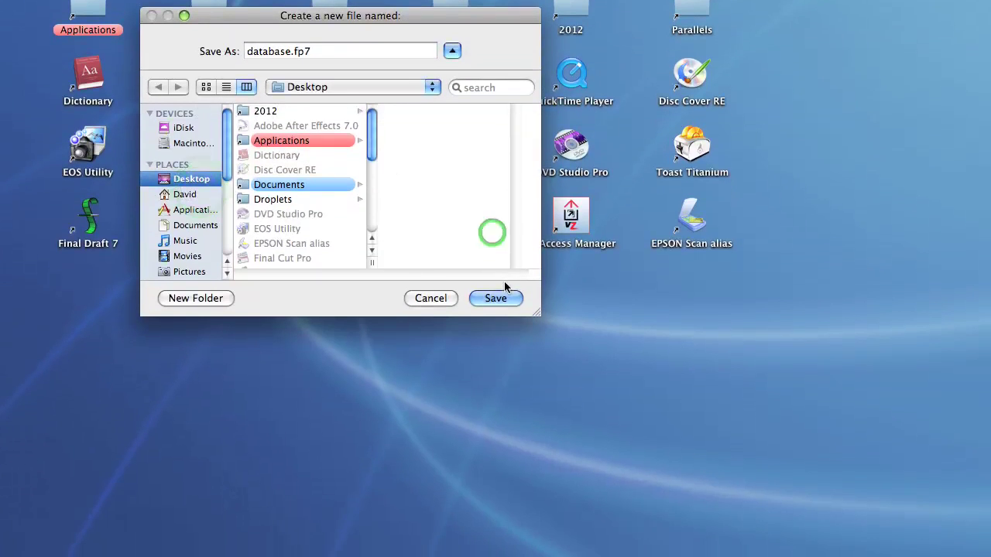
pyautogui.click(499, 298)
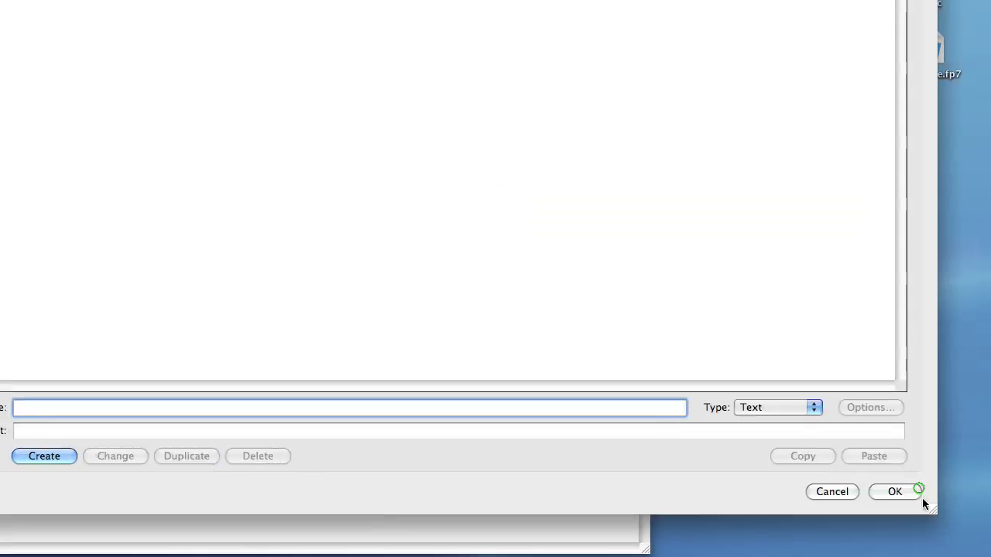
# - Shrink and reposition the Manage Database dialog, and look through its table, field and relationship views
pyautogui.moveTo(921, 498); pyautogui.dragTo(473, 510)
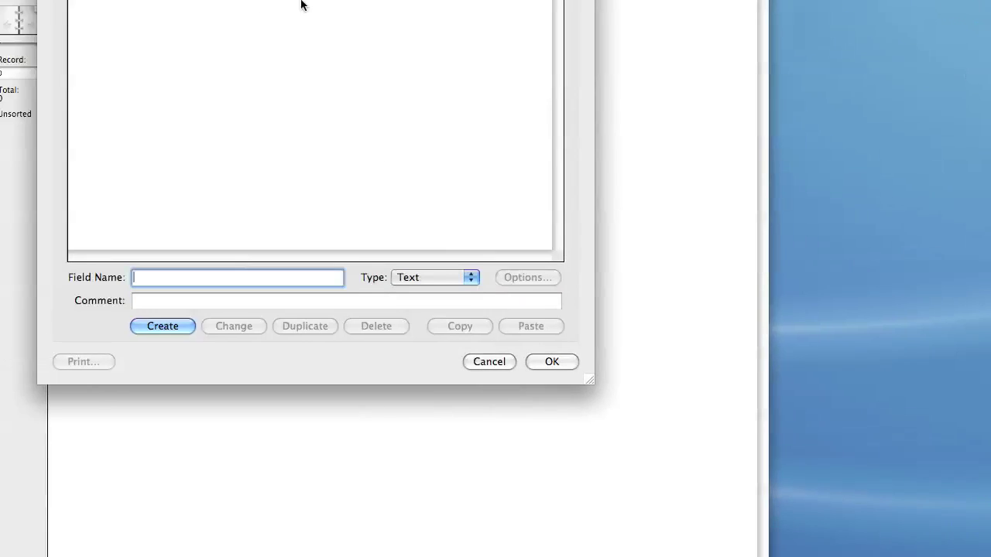
pyautogui.moveTo(310, 18); pyautogui.dragTo(359, 69)
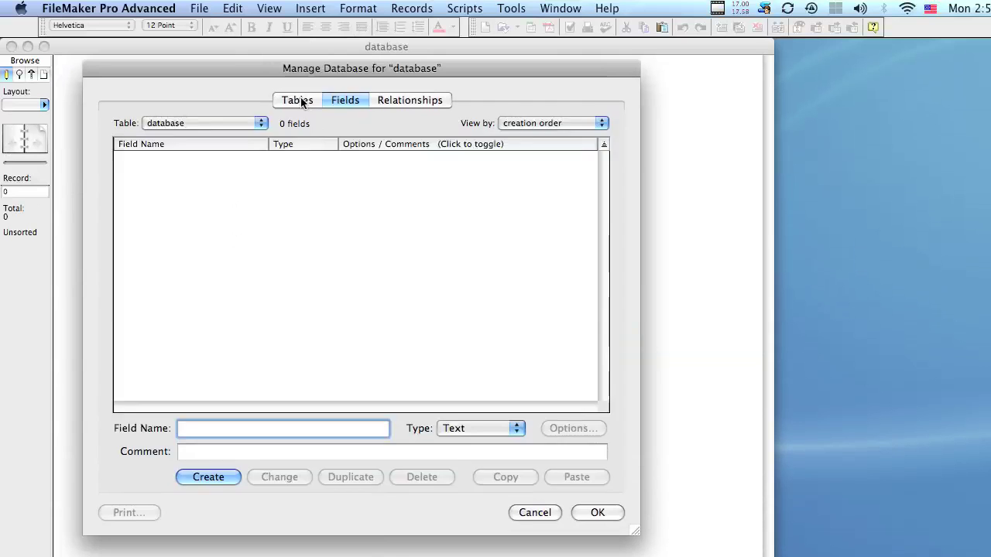
pyautogui.click(301, 103)
pyautogui.click(346, 101)
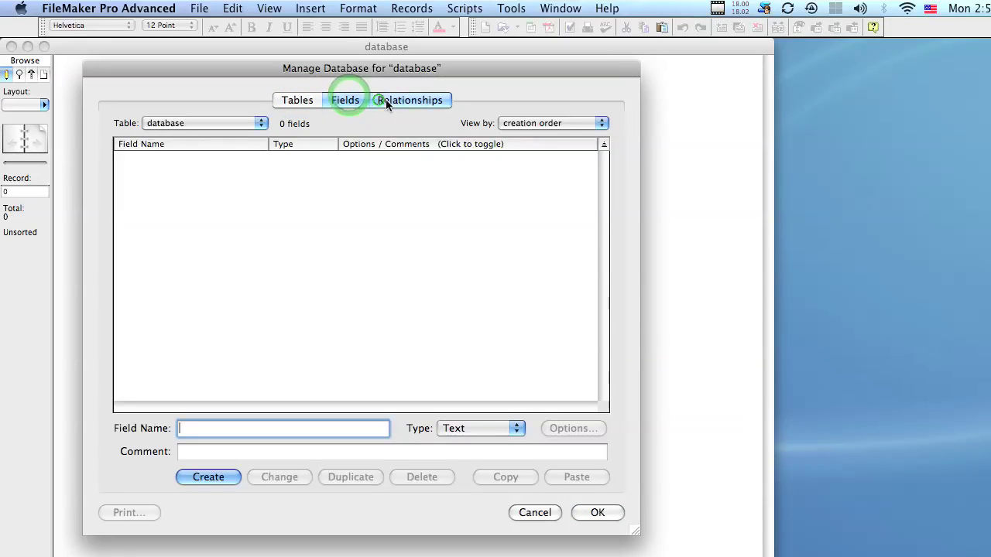
pyautogui.click(387, 101)
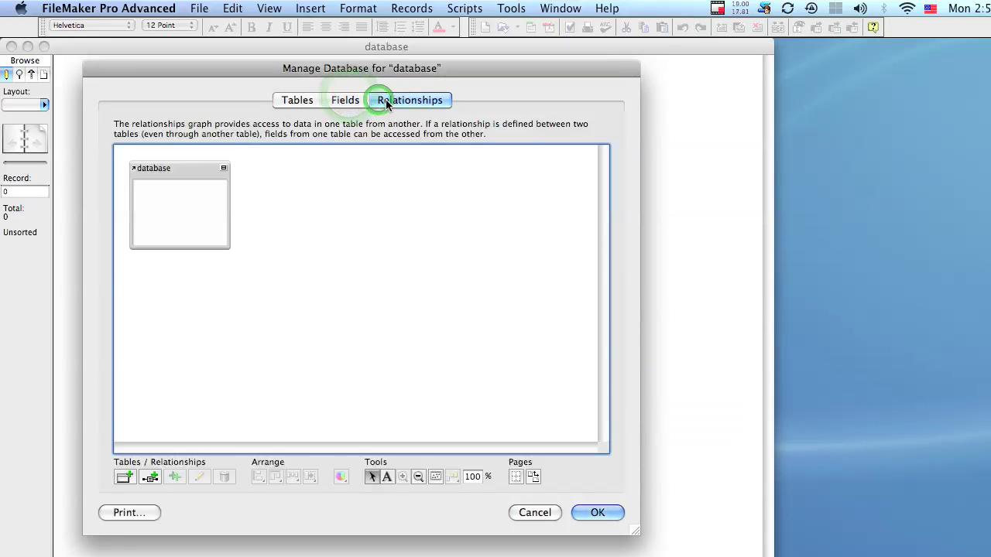
# - Rename the default database table to contacts
pyautogui.click(308, 100)
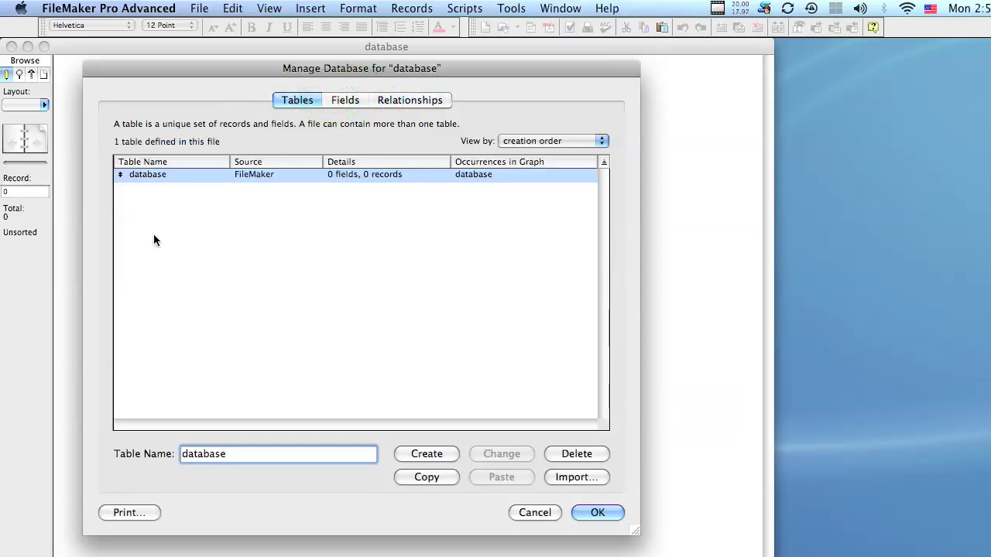
pyautogui.click(171, 176)
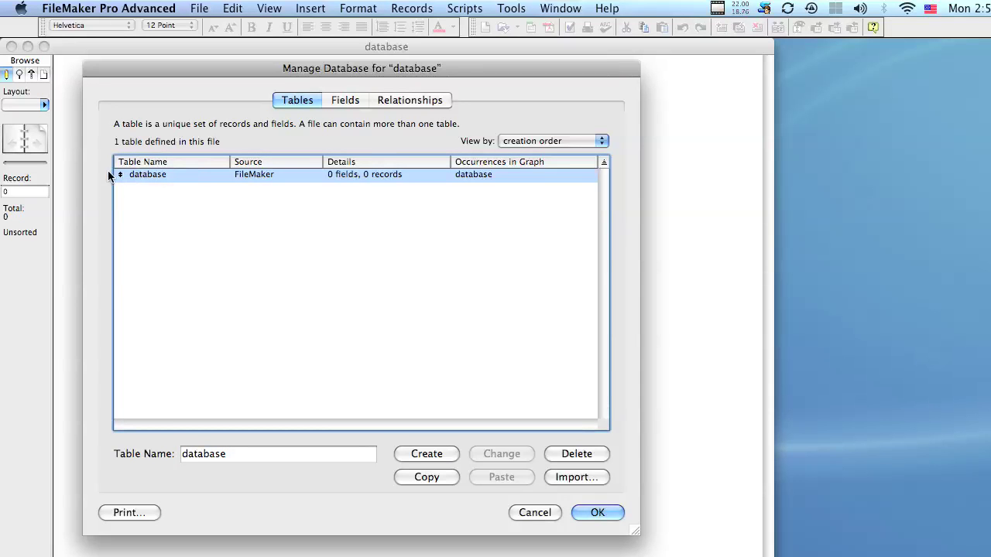
pyautogui.click(169, 174)
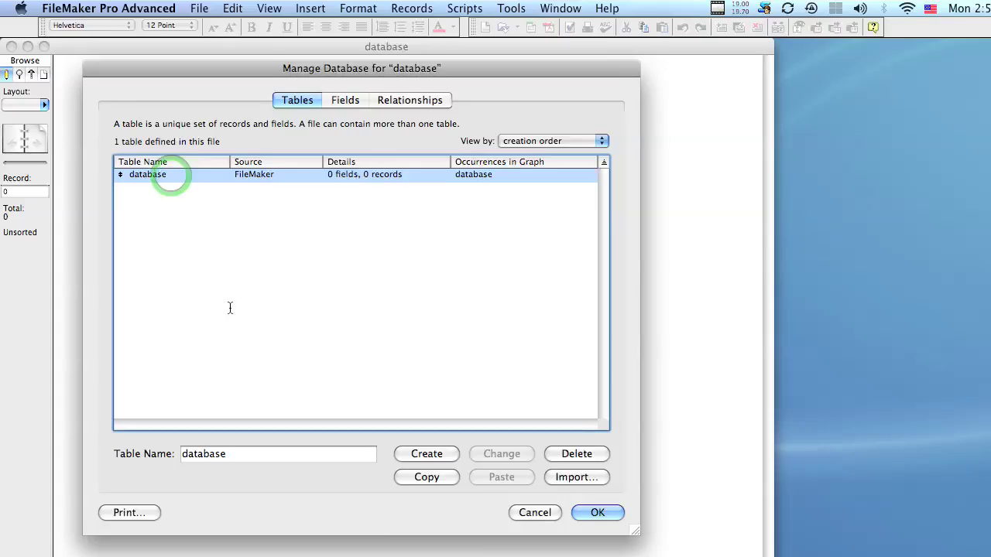
pyautogui.click(230, 308)
pyautogui.press('Tab')
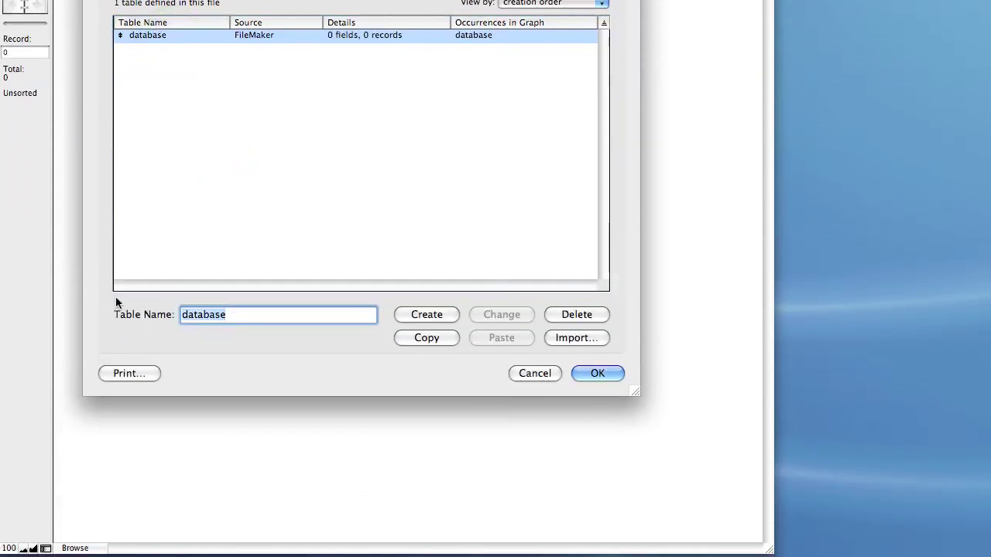
pyautogui.write('contacts')
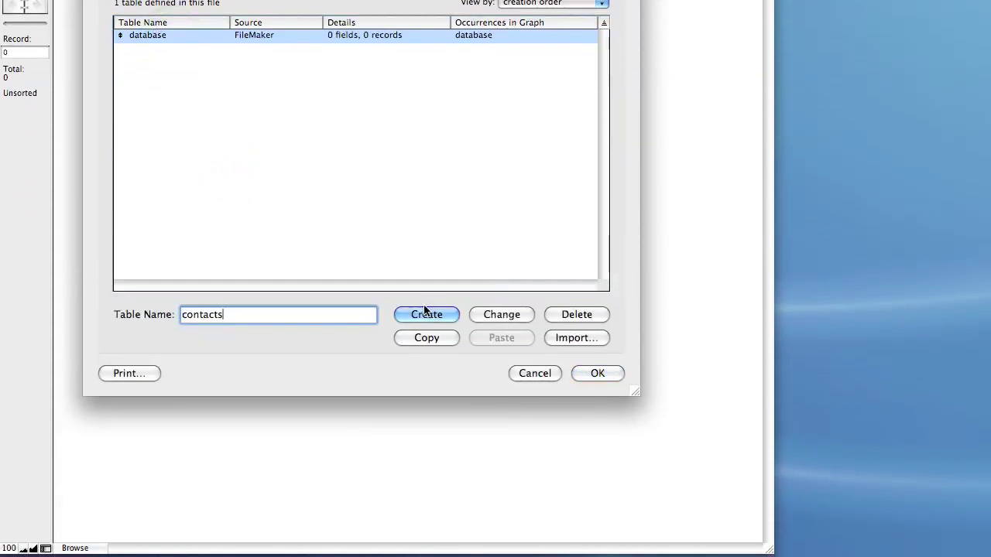
pyautogui.click(501, 314)
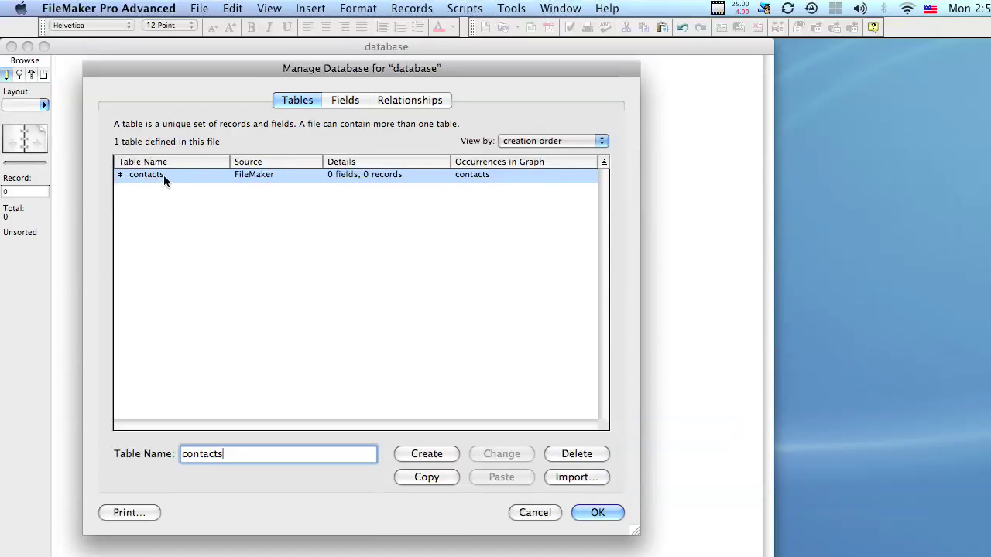
# - Add a Number field named contact_id to the contacts table
pyautogui.doubleClick(150, 175)
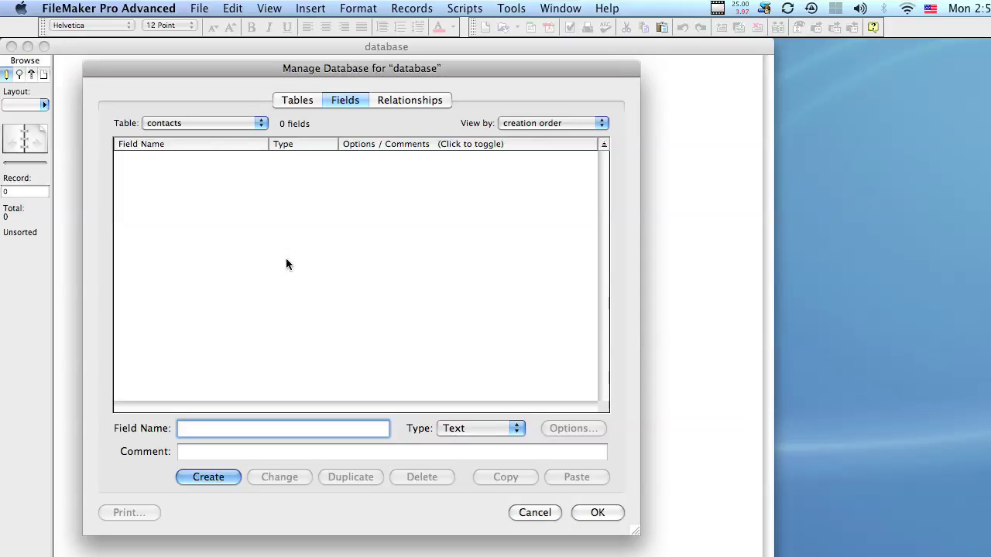
pyautogui.write('contact_id')
pyautogui.click(464, 432)
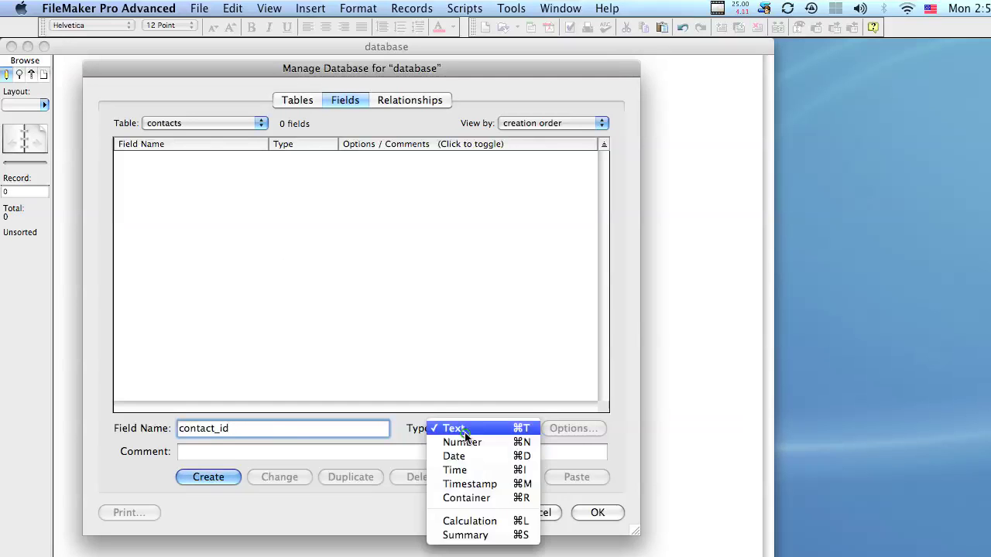
pyautogui.click(465, 440)
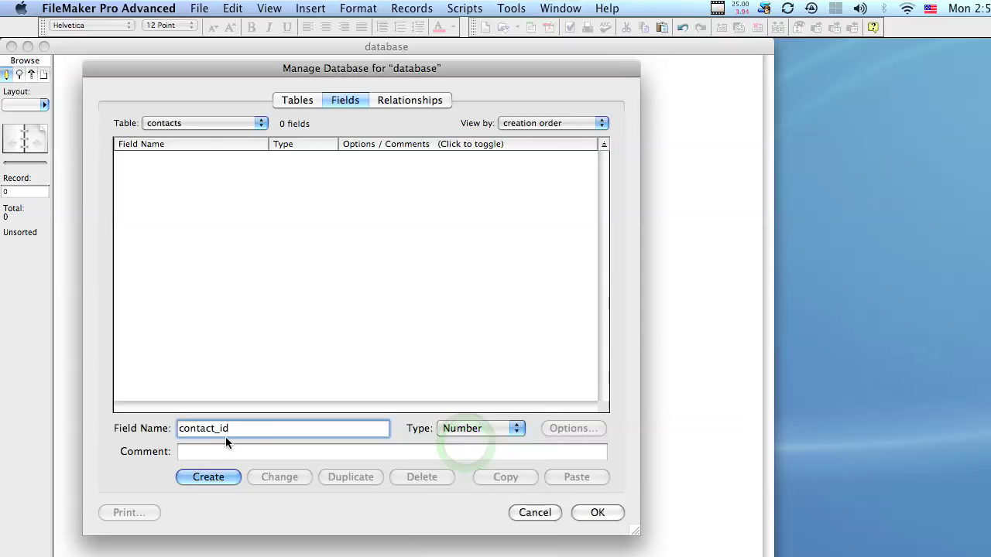
pyautogui.click(193, 476)
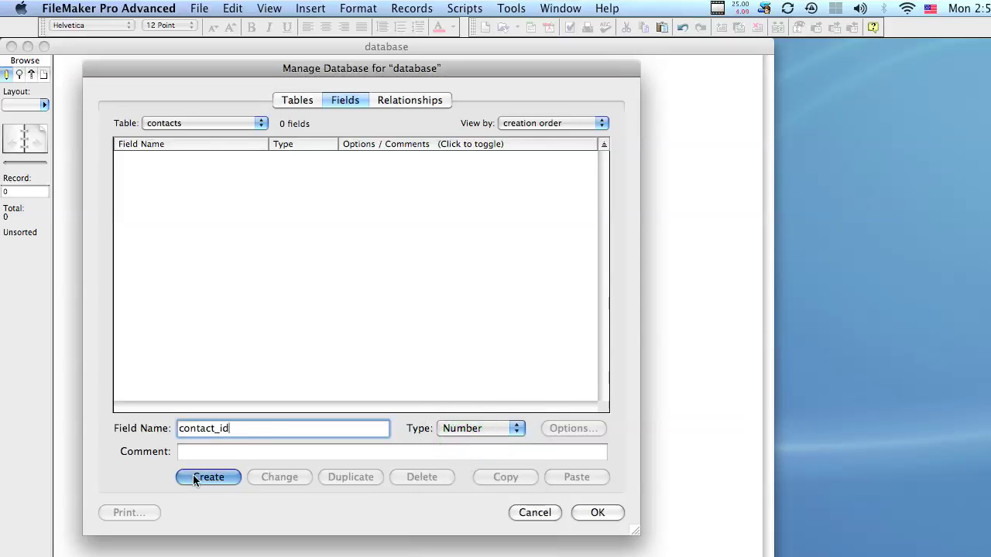
pyautogui.click(213, 176)
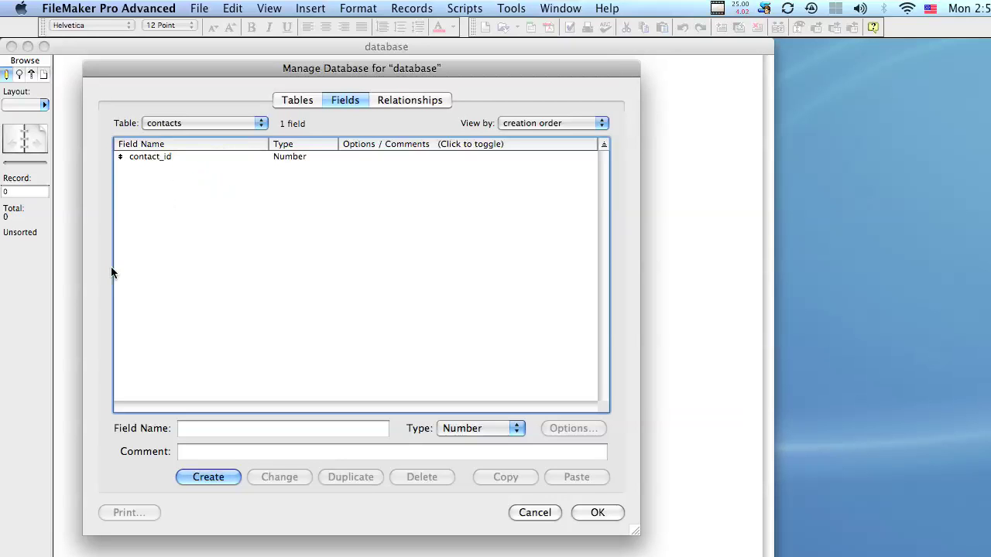
# - Make contact_id auto-enter a serial number generated on creation, with next value 1 and increment 1
pyautogui.doubleClick(166, 158)
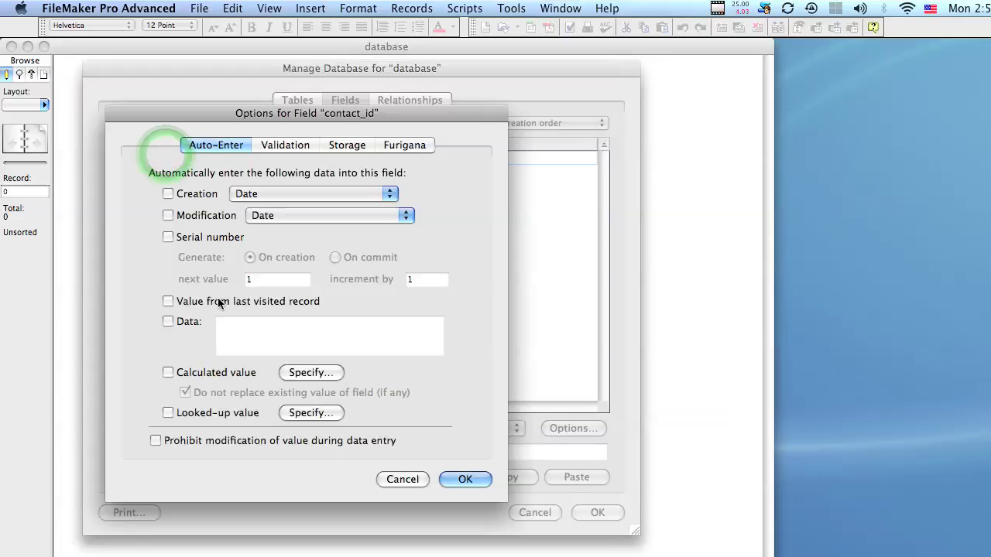
pyautogui.moveTo(279, 113); pyautogui.dragTo(230, 98)
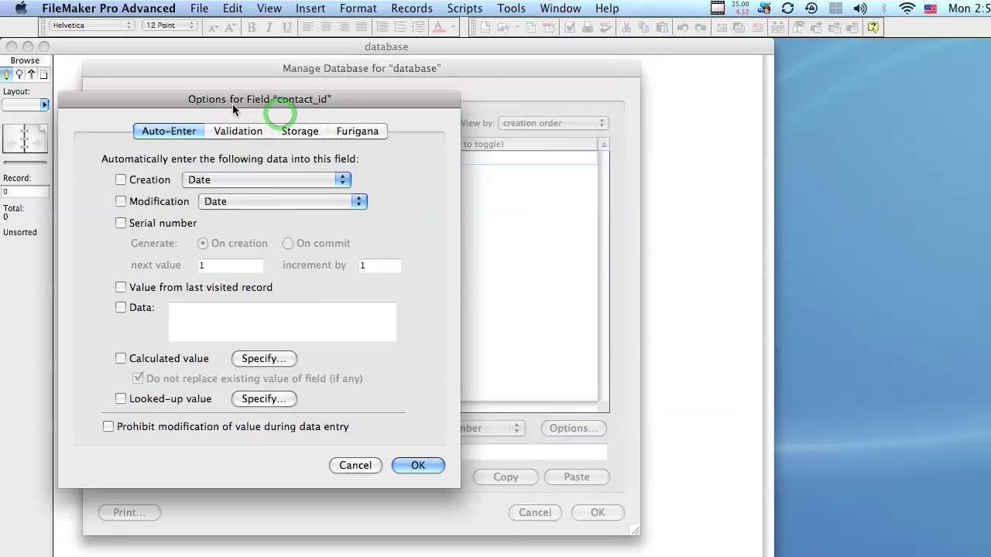
pyautogui.click(120, 223)
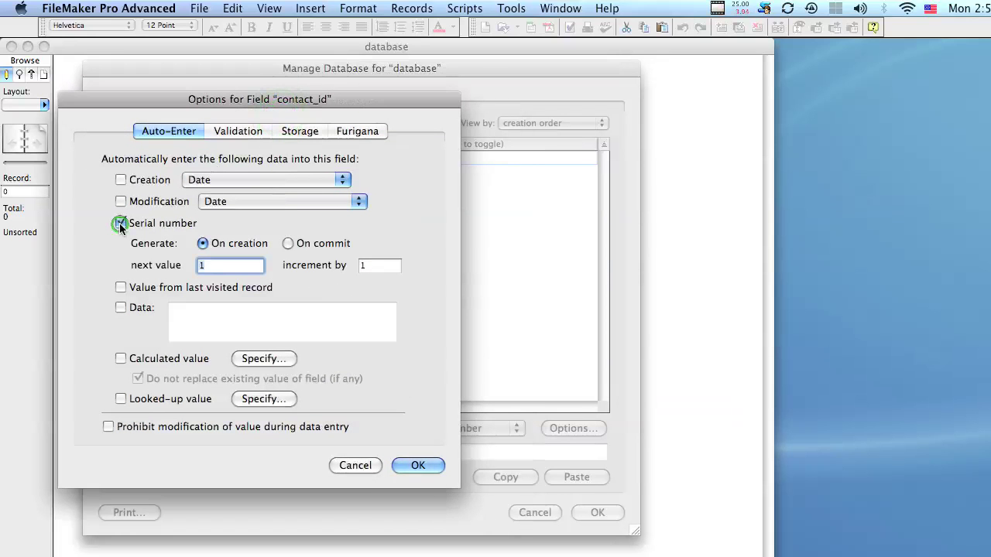
pyautogui.click(222, 265)
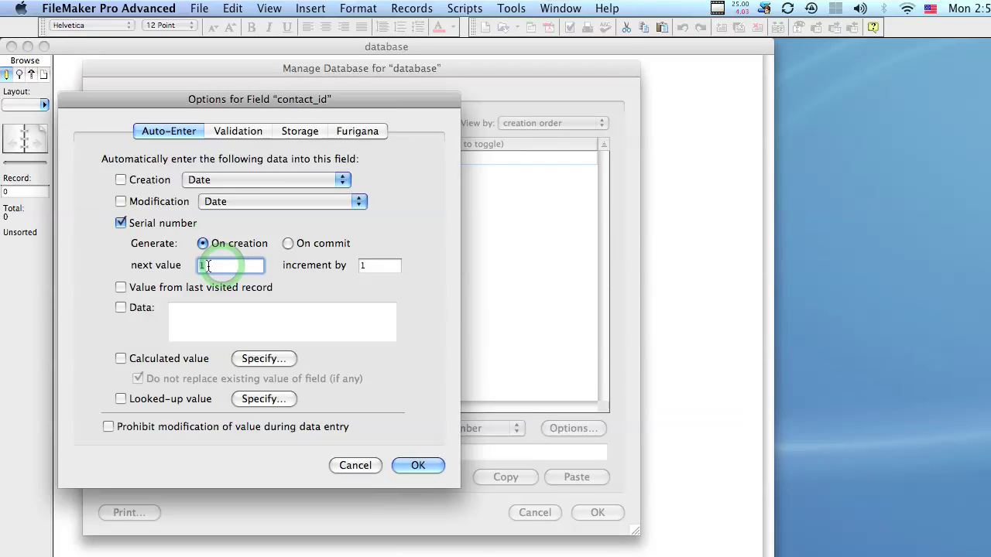
pyautogui.click(379, 267)
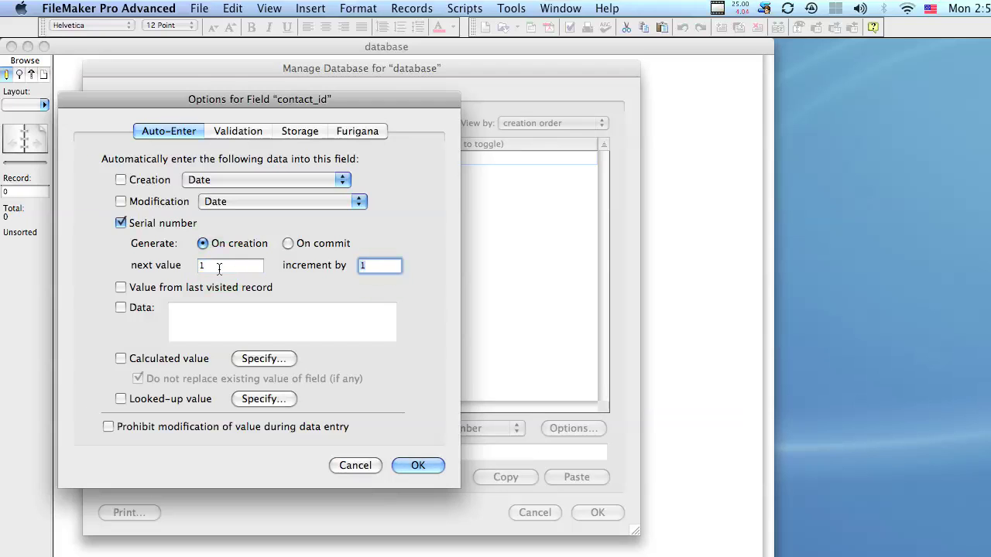
pyautogui.click(223, 266)
pyautogui.click(380, 267)
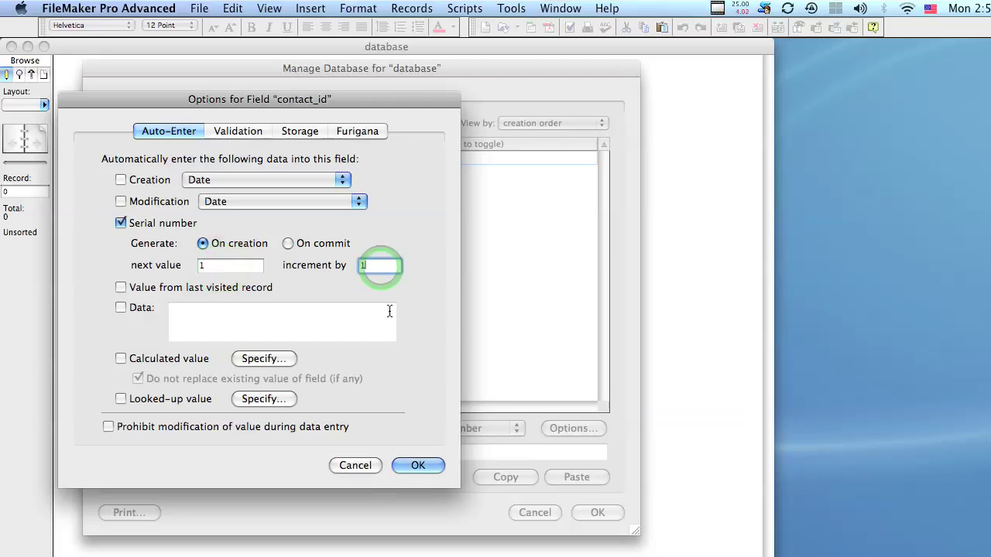
pyautogui.click(419, 465)
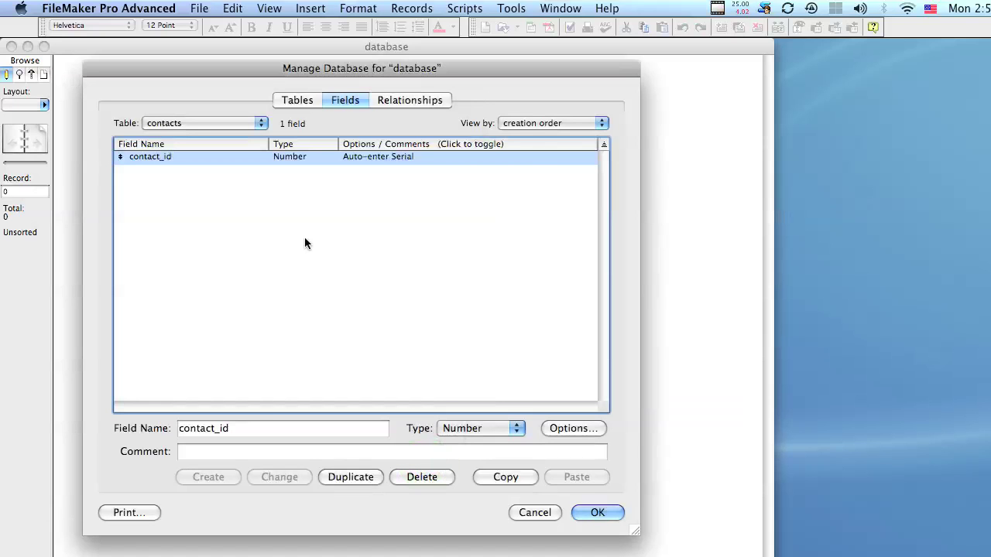
# - Add a first_name field to the contacts table and set its type to Text
pyautogui.click(292, 385)
pyautogui.click(233, 431)
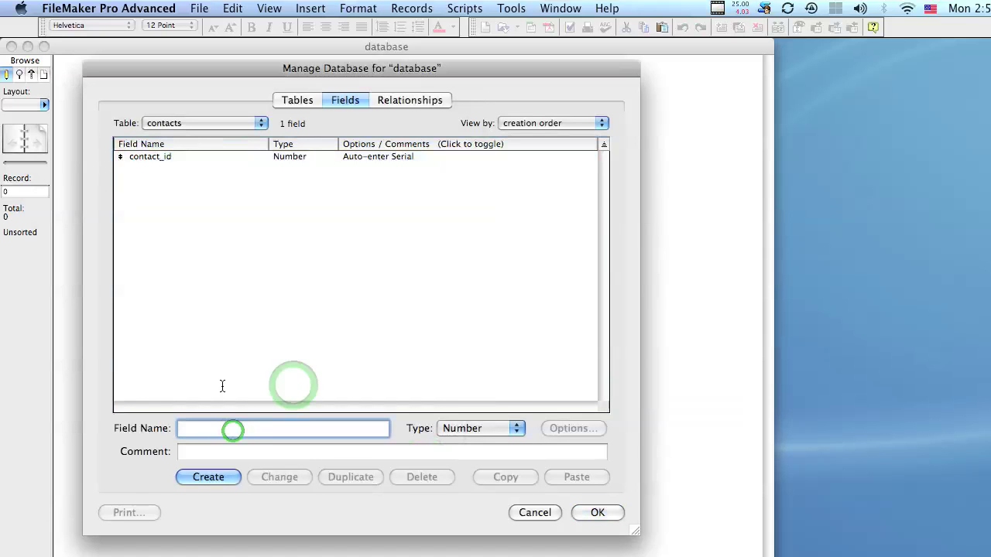
pyautogui.write('first_name')
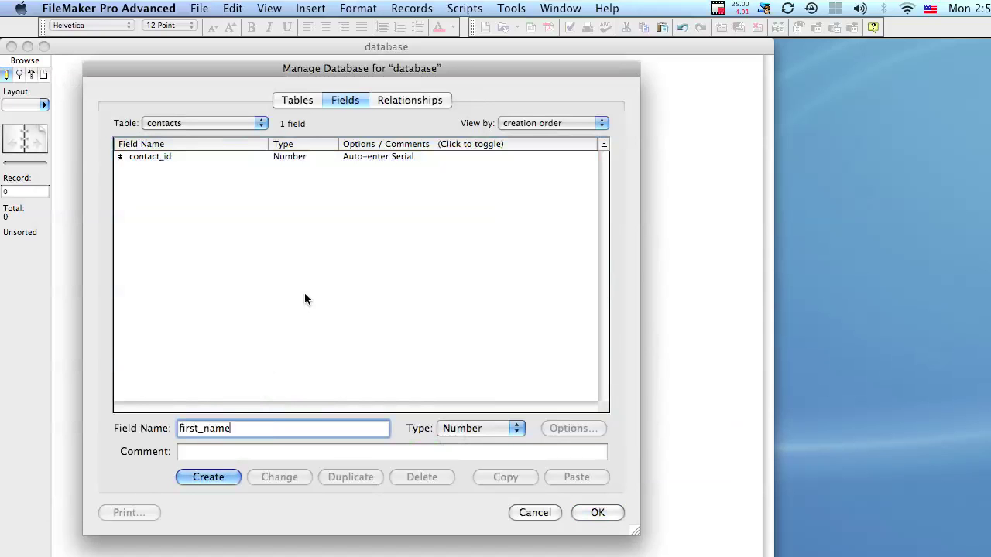
pyautogui.press('Return')
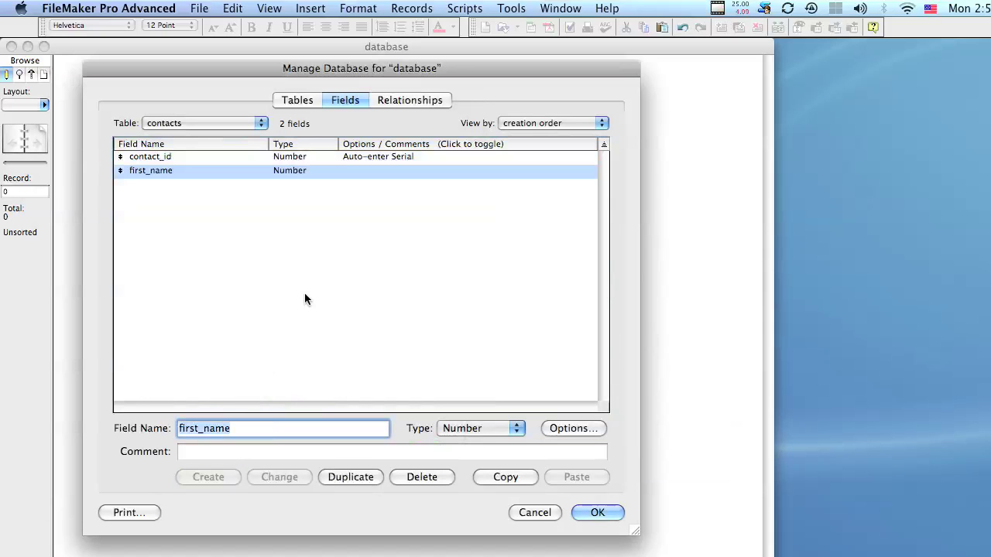
pyautogui.click(459, 425)
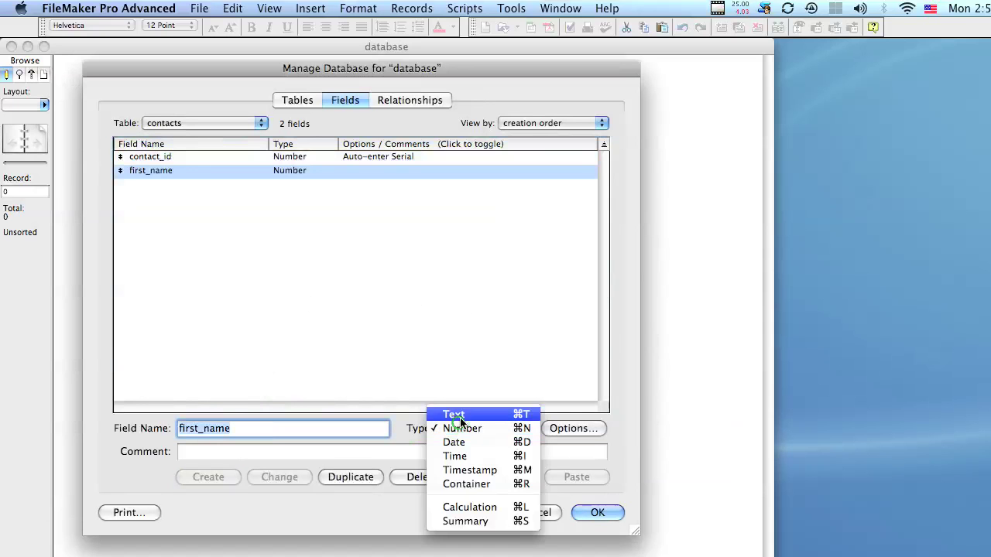
pyautogui.click(453, 413)
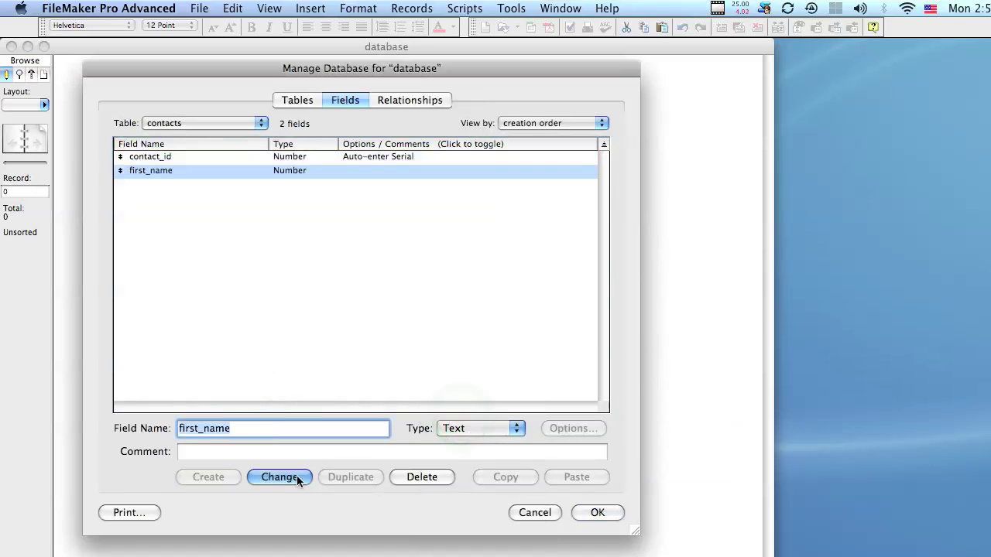
pyautogui.click(283, 478)
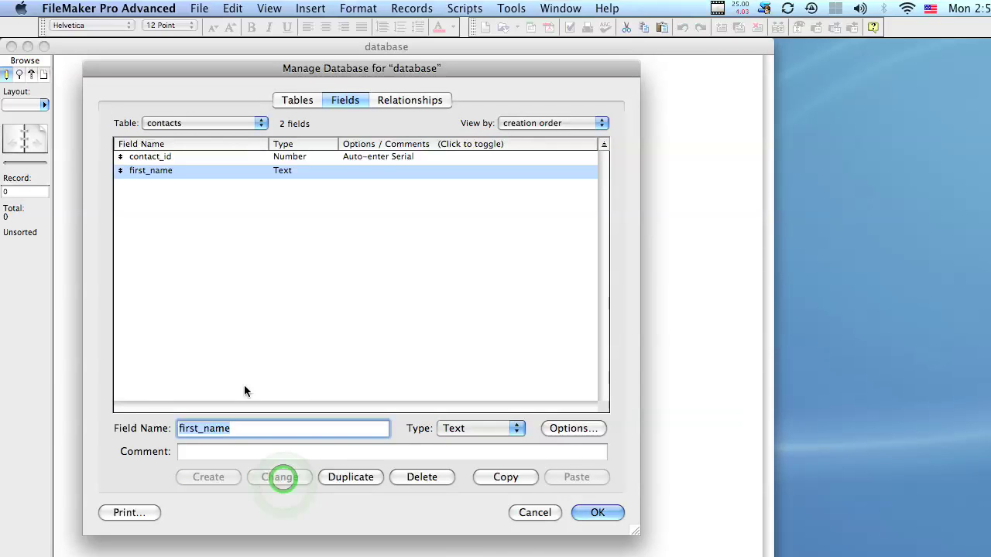
# - Add two Text fields named last_name and address to the contacts table
pyautogui.press('BackSpace')
pyautogui.write('last_na')
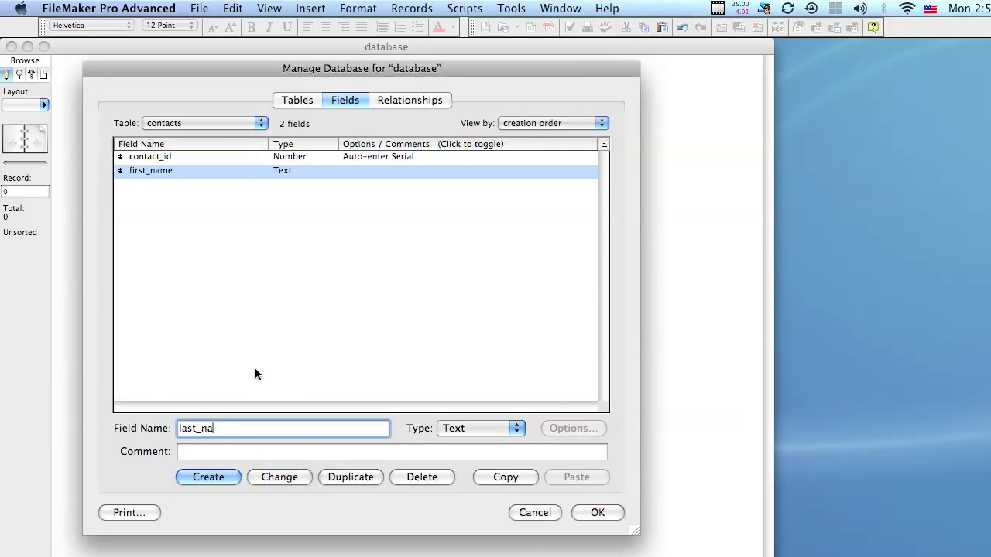
pyautogui.write('me')
pyautogui.press('Return')
pyautogui.write('address')
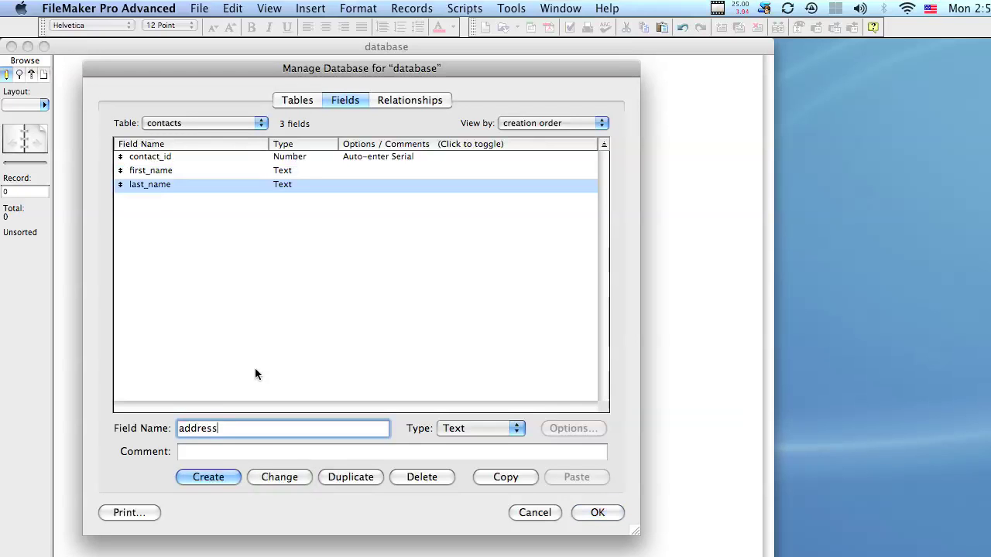
pyautogui.press('Return')
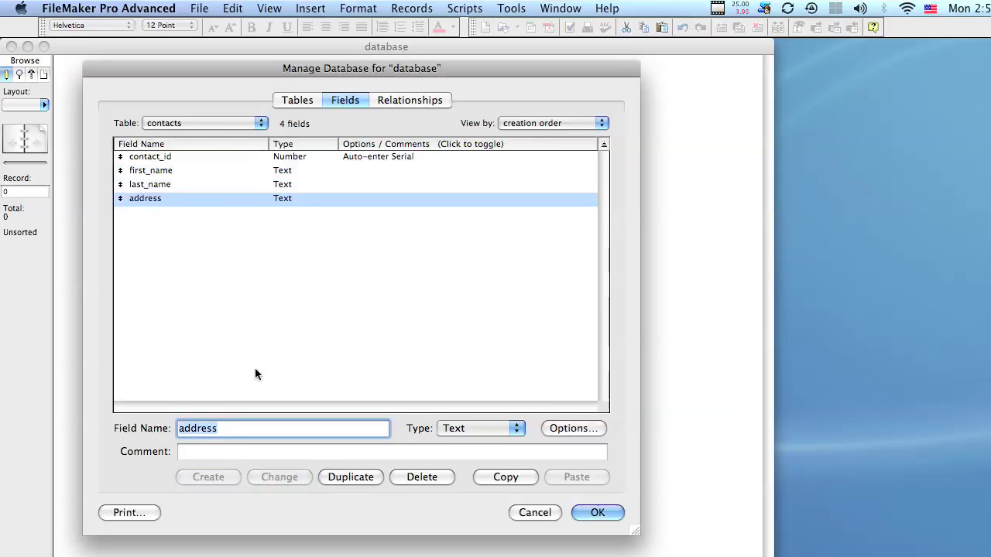
# - Add three more Text fields named city, state and zip to the contacts table
pyautogui.write('city')
pyautogui.click(217, 474)
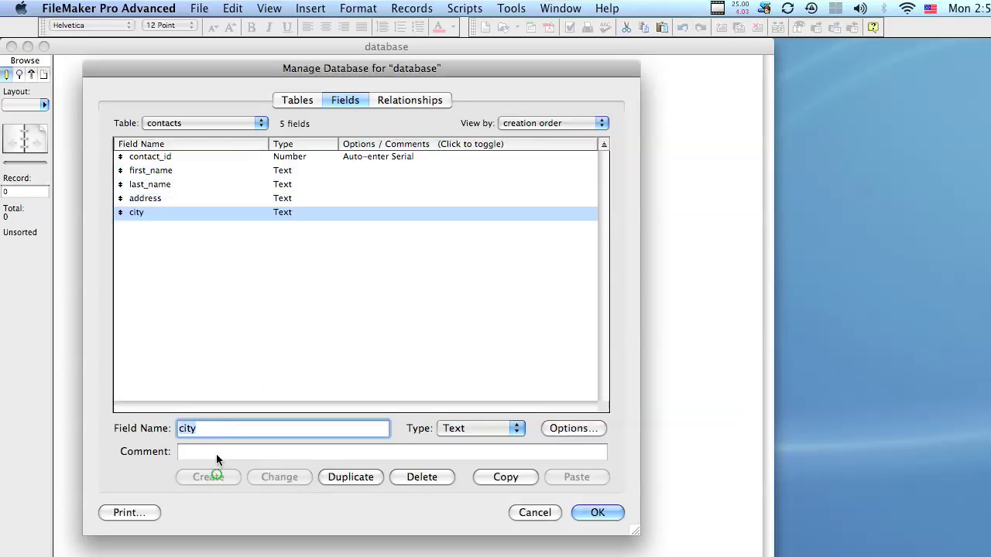
pyautogui.write('state')
pyautogui.click(210, 483)
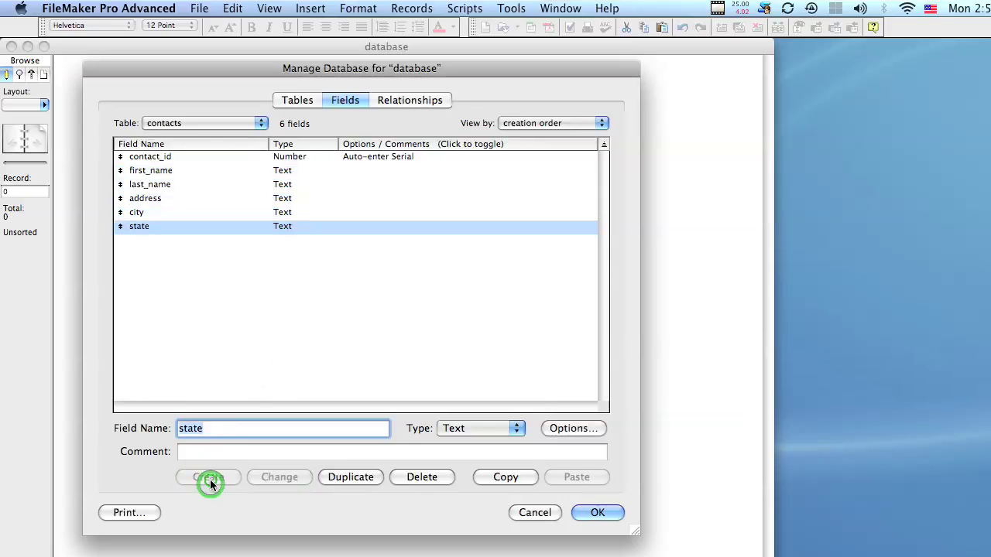
pyautogui.write('zip')
pyautogui.click(203, 482)
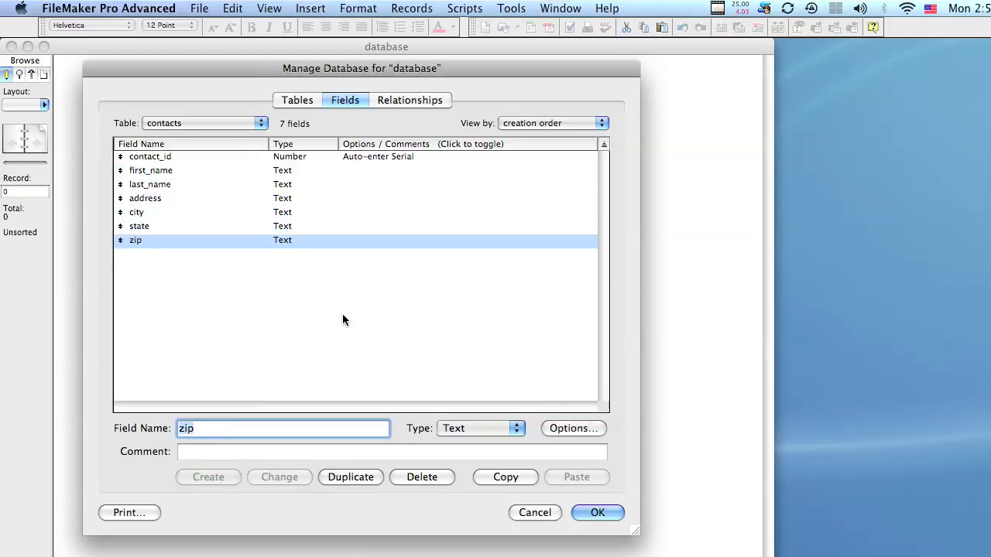
# - Examine the names of the fields defined in the contacts table, from contact_id through zip
pyautogui.click(162, 158)
pyautogui.click(151, 171)
pyautogui.click(151, 185)
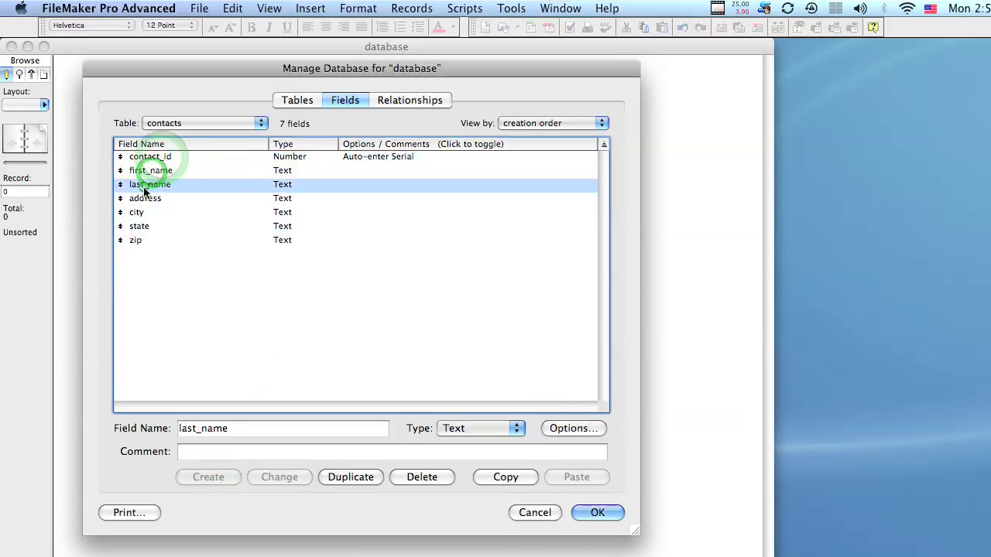
pyautogui.click(174, 156)
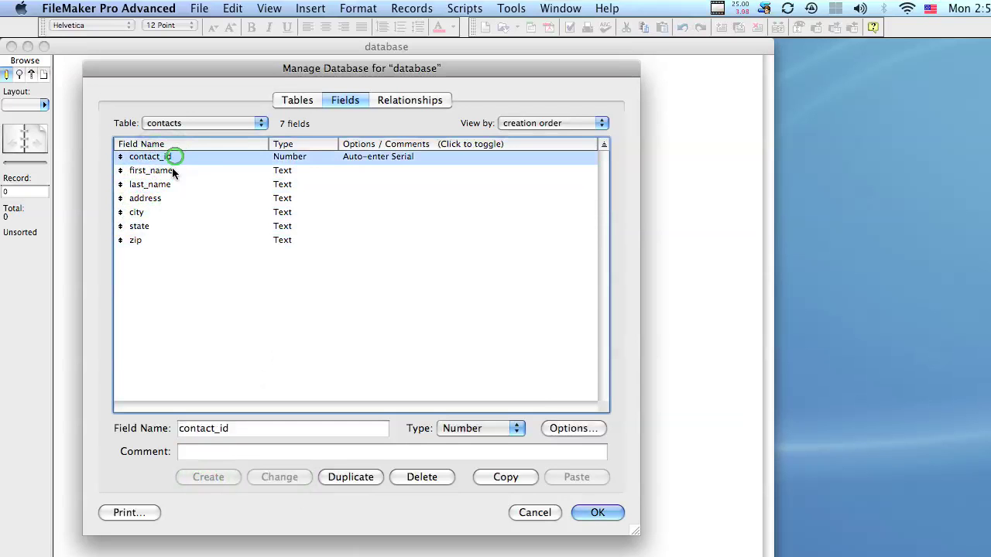
pyautogui.click(170, 170)
pyautogui.click(164, 184)
pyautogui.click(151, 239)
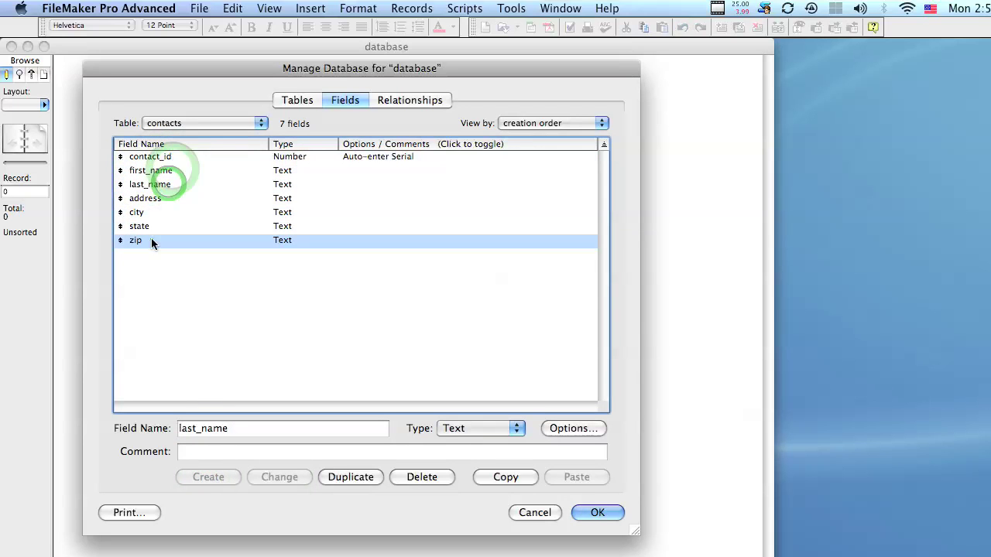
pyautogui.click(150, 226)
pyautogui.click(138, 212)
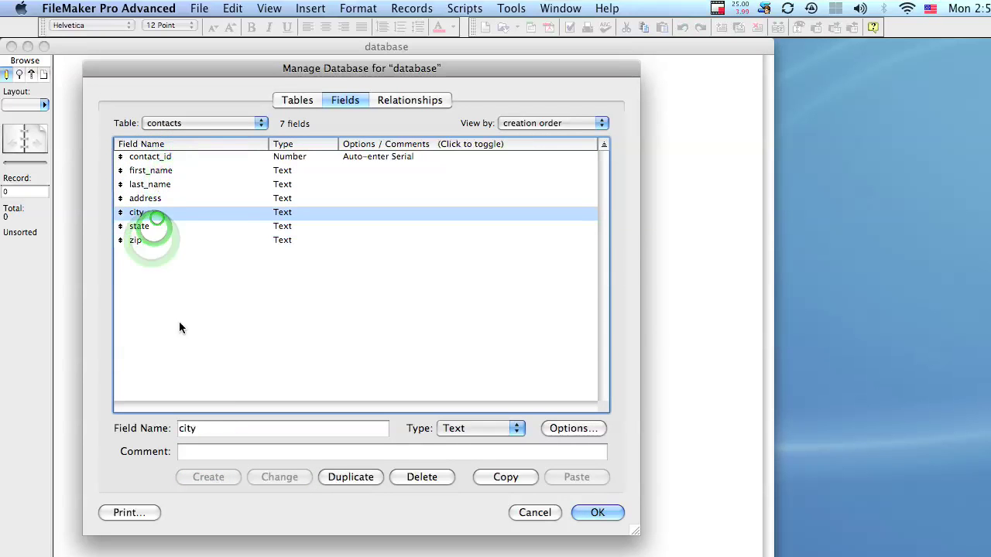
# - Add two sample Text fields named "@ my field 22" and "# this field" to the contacts table
pyautogui.doubleClick(216, 432)
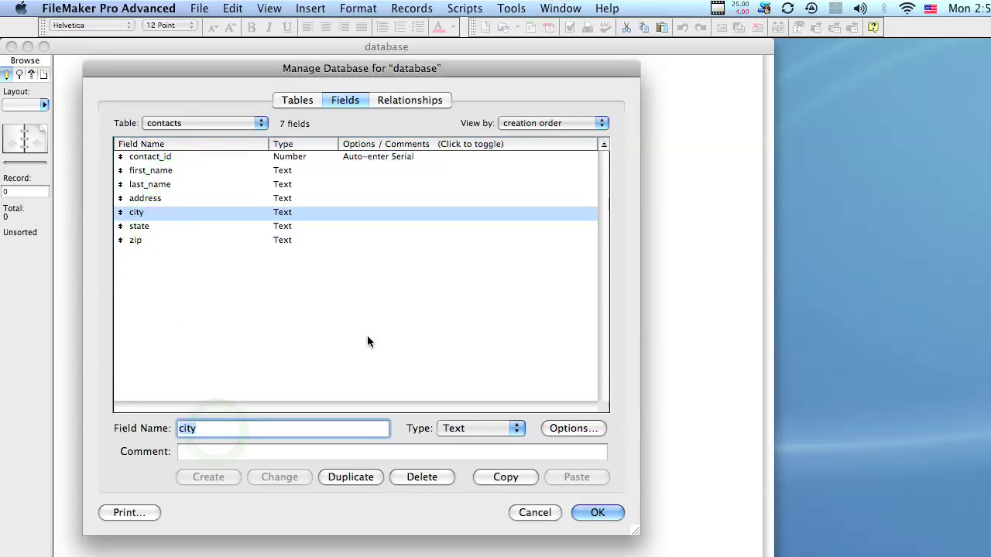
pyautogui.write('@')
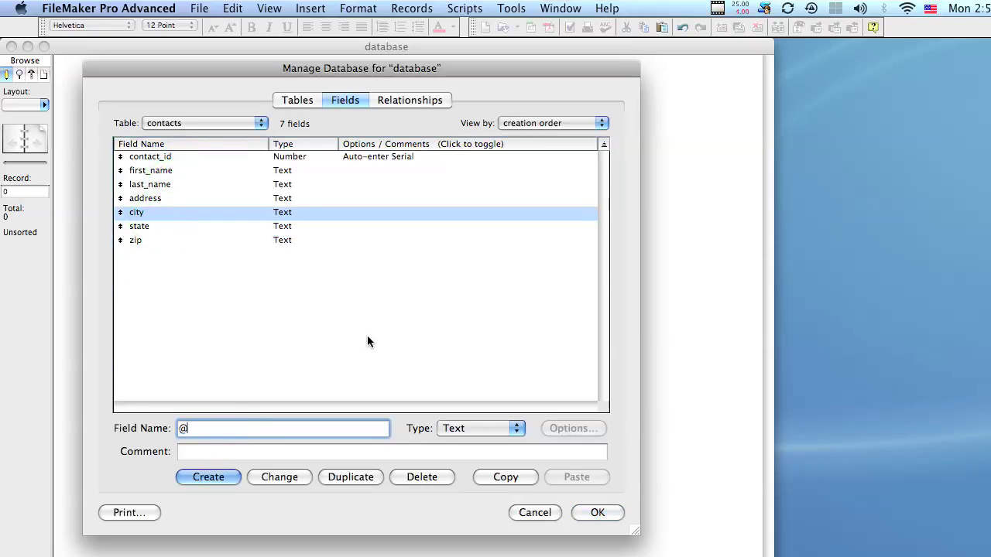
pyautogui.write(' my field 22')
pyautogui.press('Return')
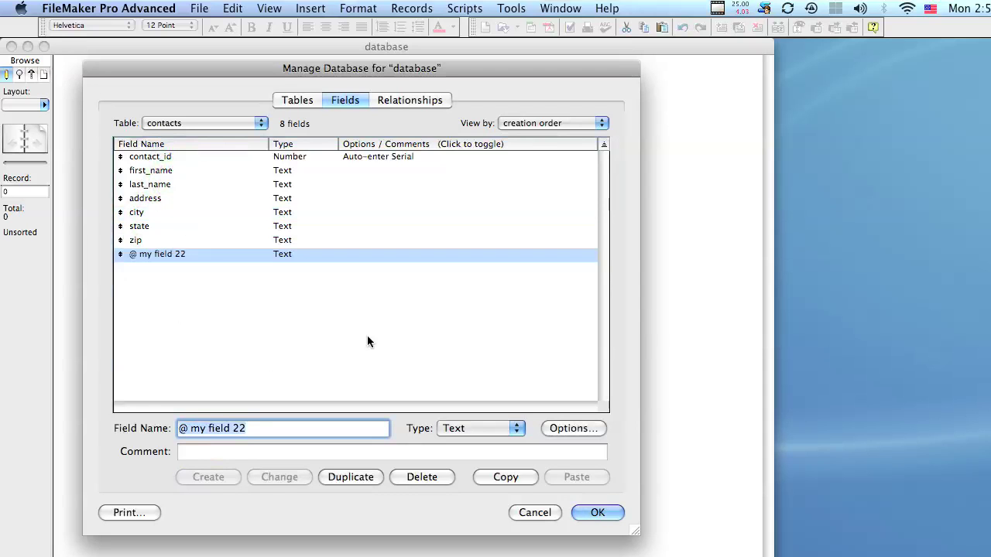
pyautogui.write('# thi')
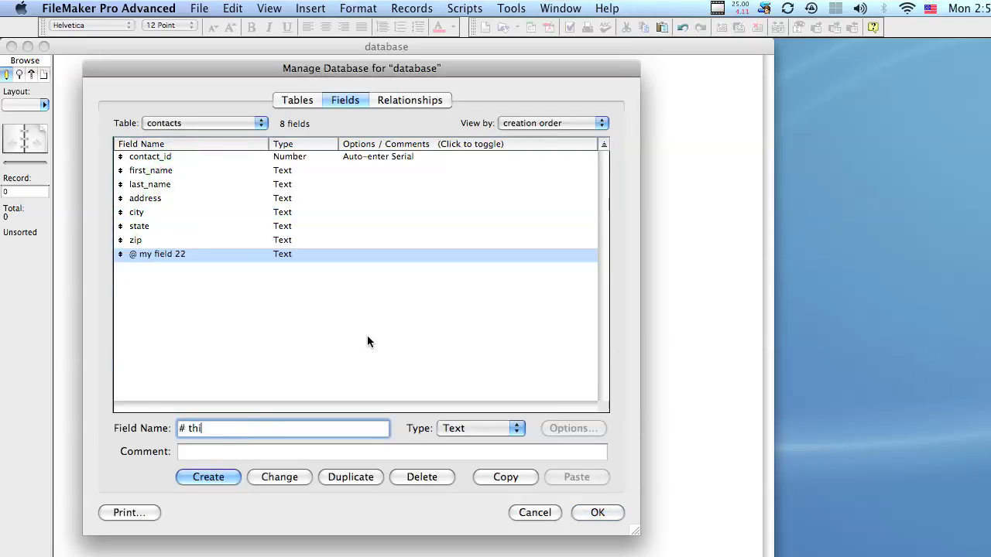
pyautogui.write('s field')
pyautogui.press('Return')
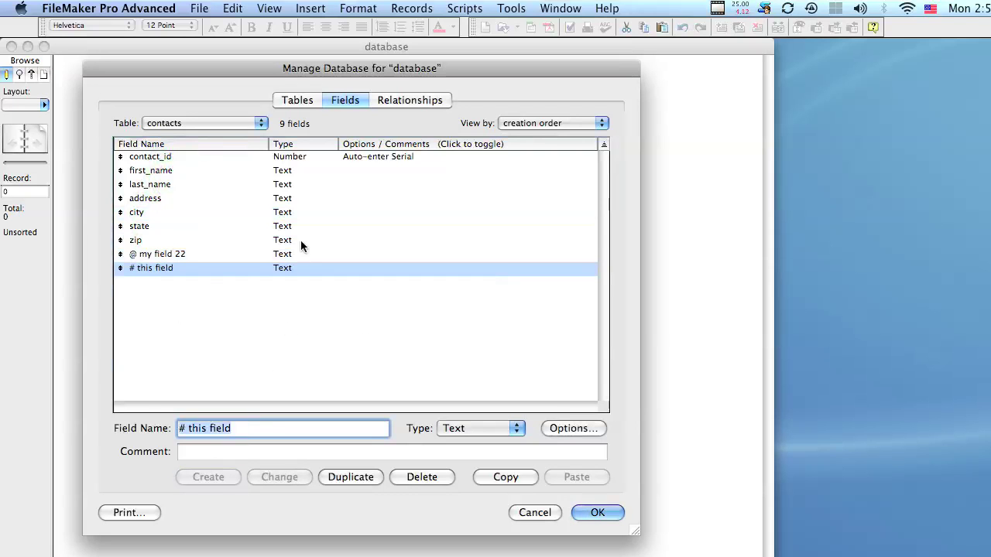
# - Permanently delete the "# this field" field from the contacts table
pyautogui.click(222, 249)
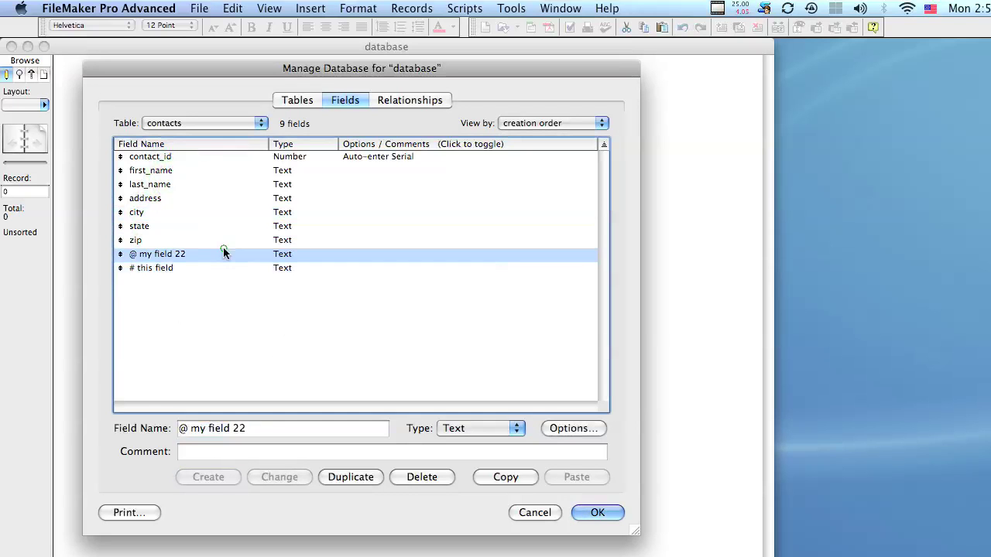
pyautogui.click(161, 268)
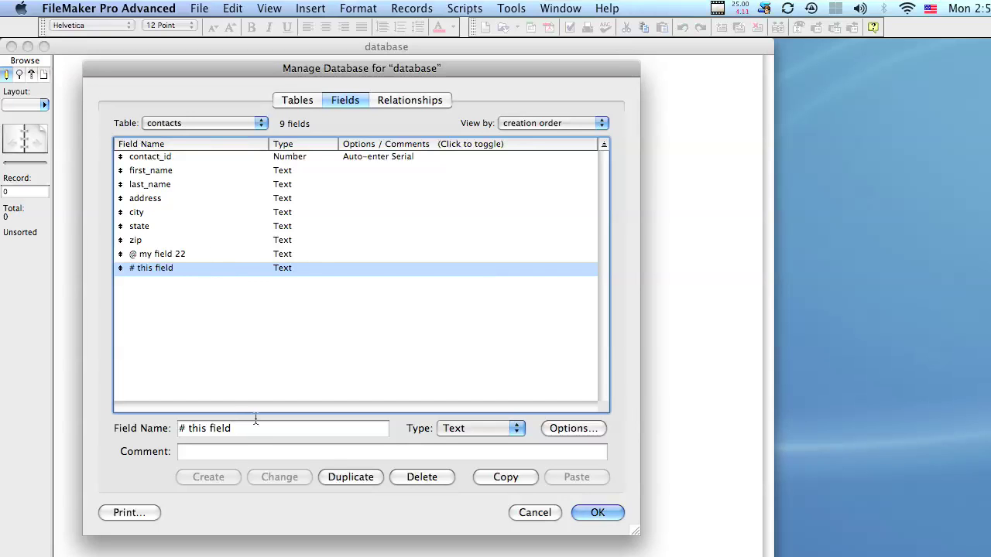
pyautogui.click(422, 477)
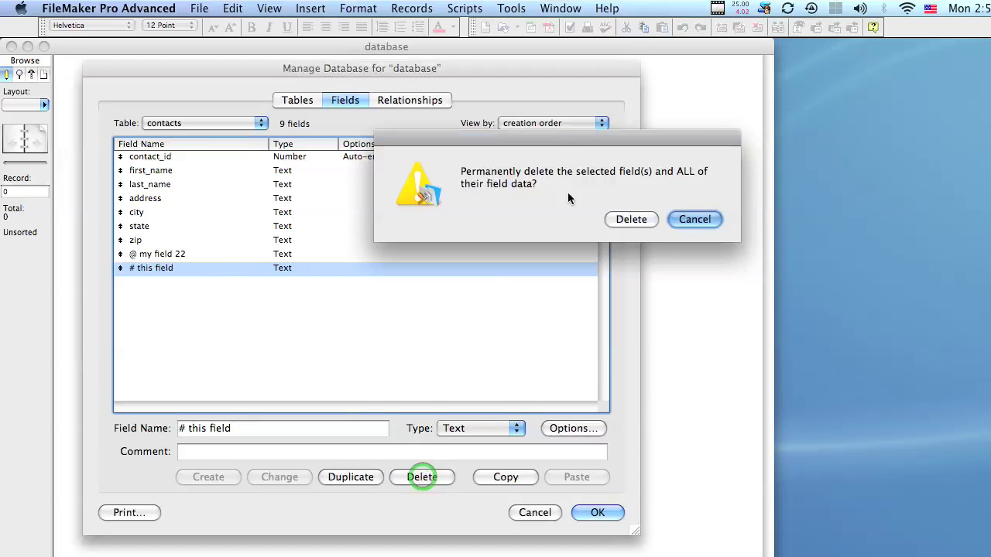
pyautogui.moveTo(632, 138); pyautogui.dragTo(490, 220)
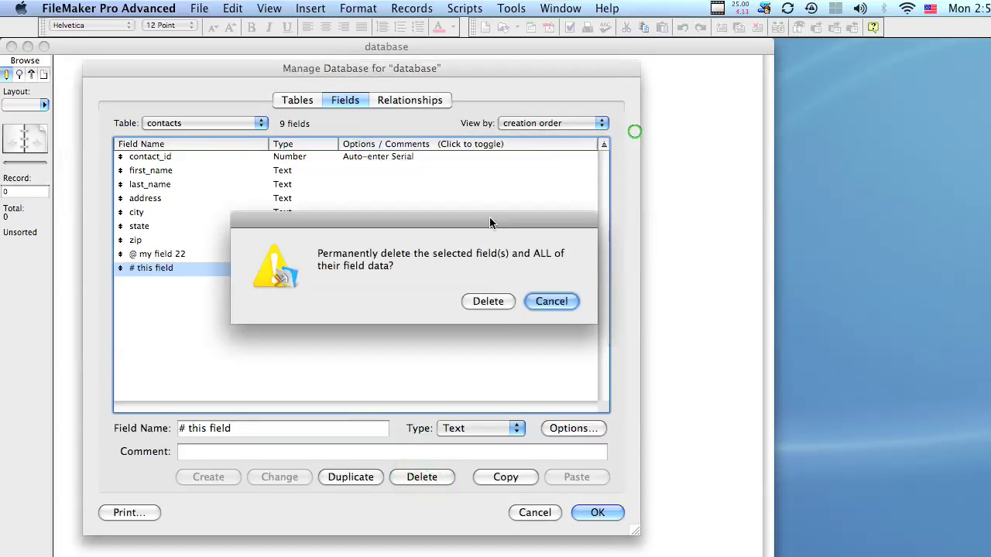
pyautogui.click(496, 295)
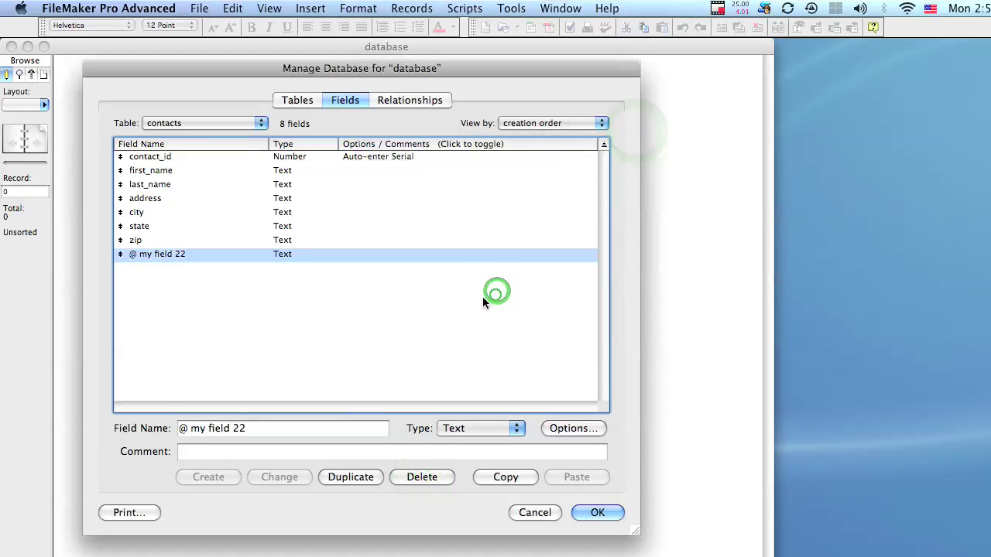
# - Permanently delete the zip field from the contacts table
pyautogui.click(147, 240)
pyautogui.click(417, 475)
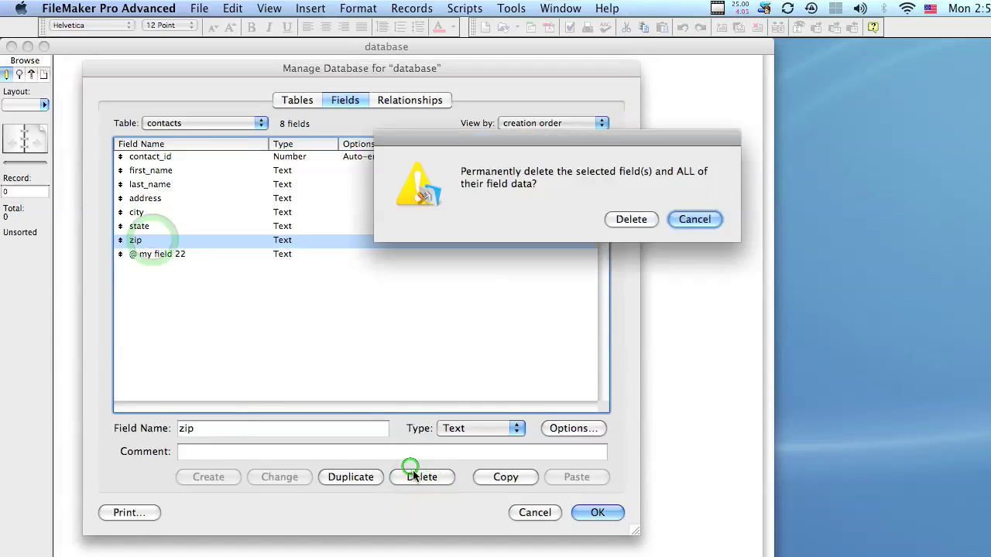
pyautogui.moveTo(642, 140); pyautogui.dragTo(416, 252)
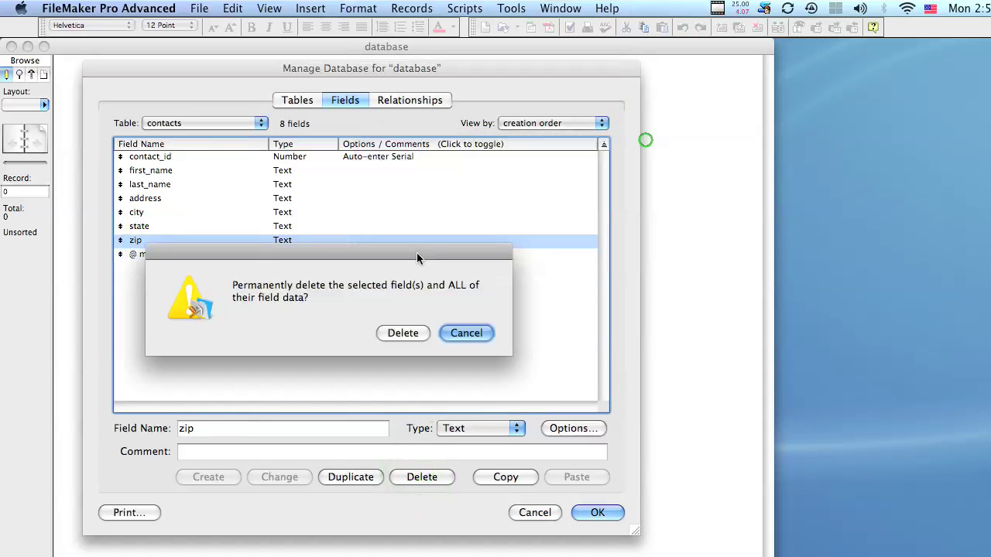
pyautogui.click(411, 332)
# - Permanently delete the "@ my field 22" field and leave no field selected
pyautogui.click(421, 477)
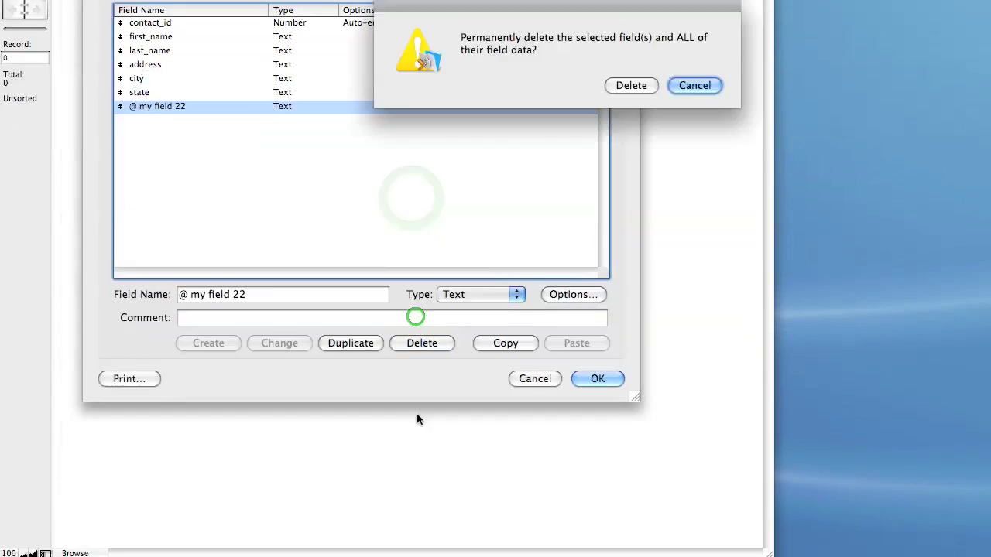
pyautogui.click(548, 219)
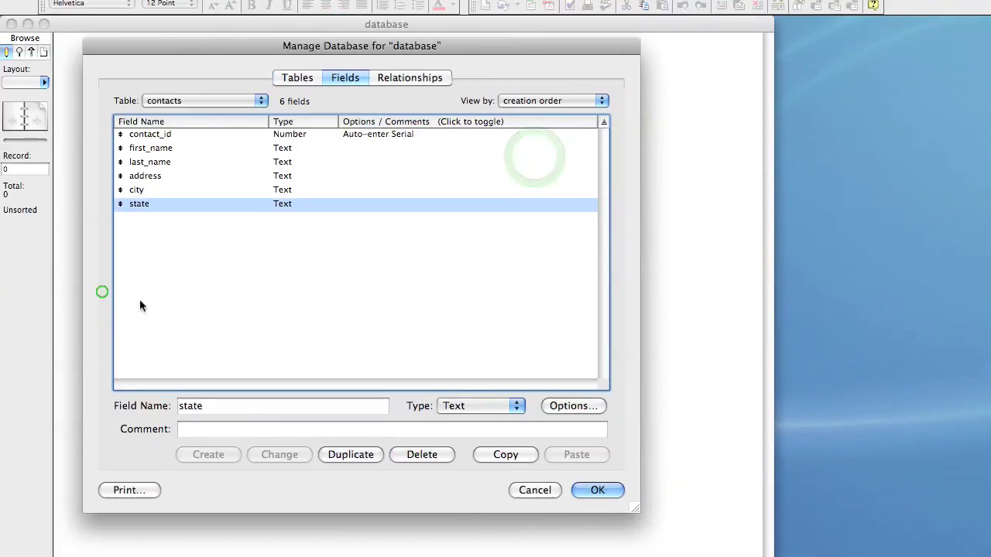
pyautogui.click(98, 329)
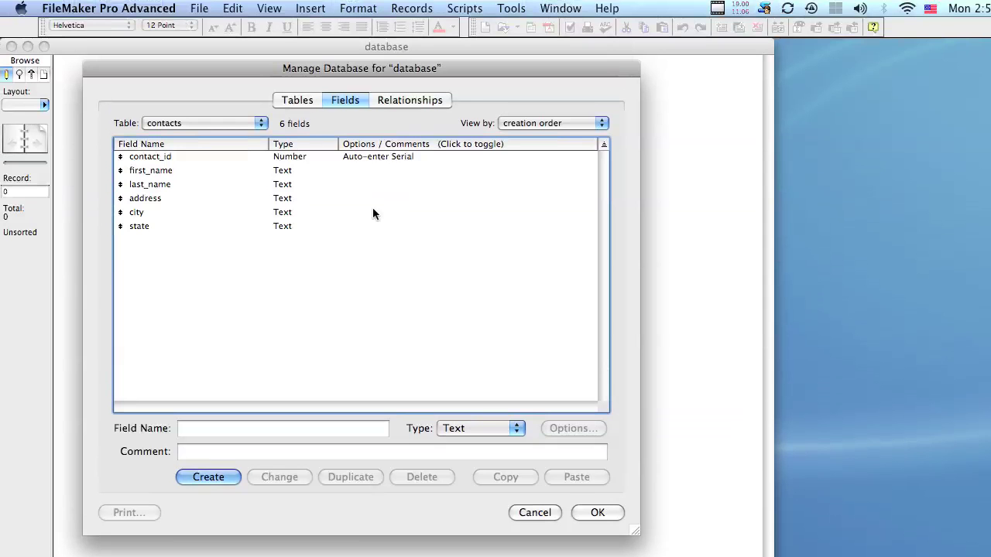
# - View the database's table list and the contacts table in the relationships graph
pyautogui.click(297, 100)
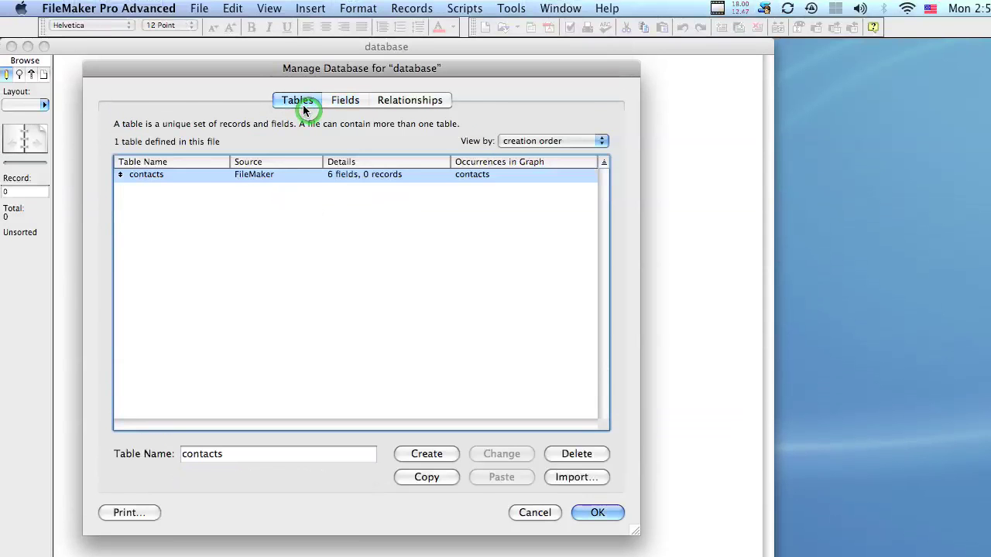
pyautogui.click(225, 358)
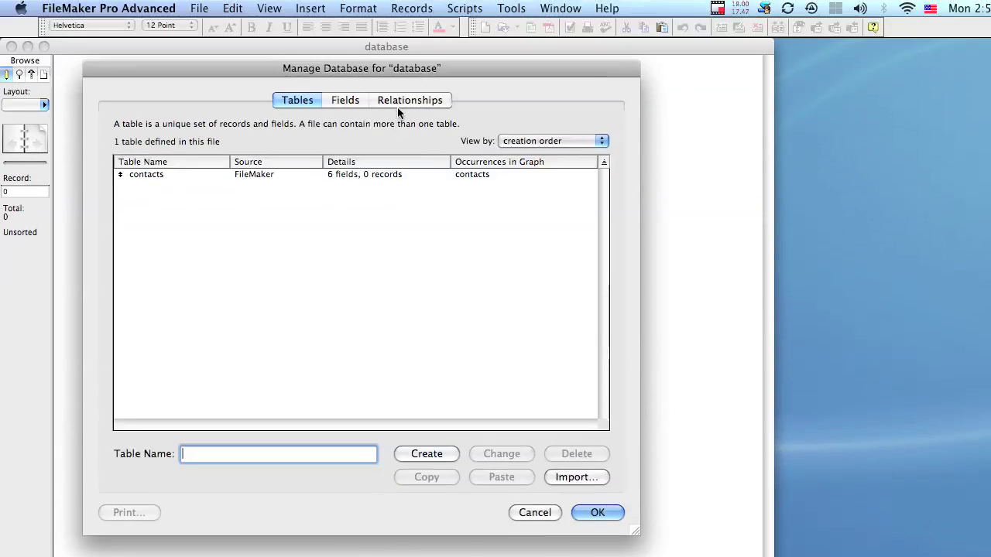
pyautogui.click(404, 99)
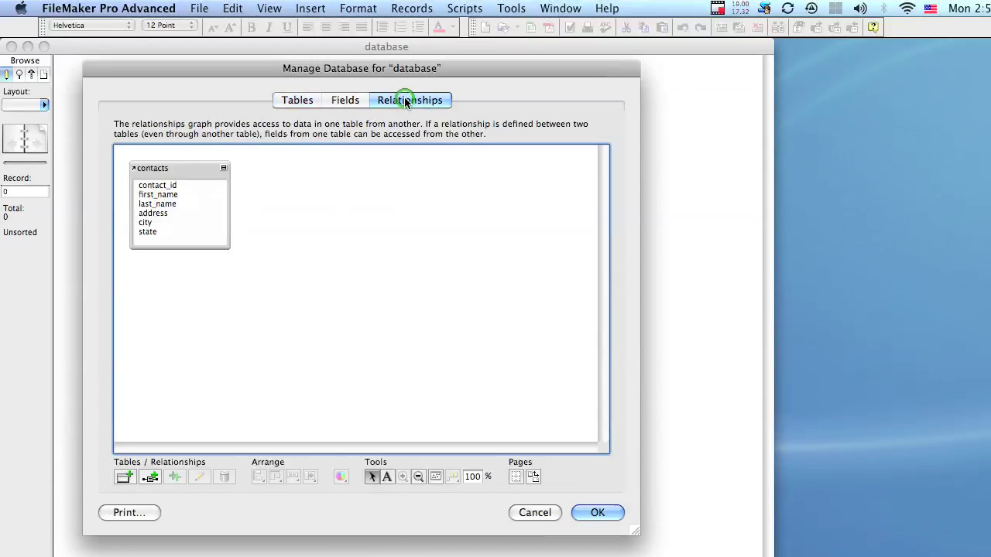
# - Create a second table named company in the database
pyautogui.click(286, 100)
pyautogui.click(217, 369)
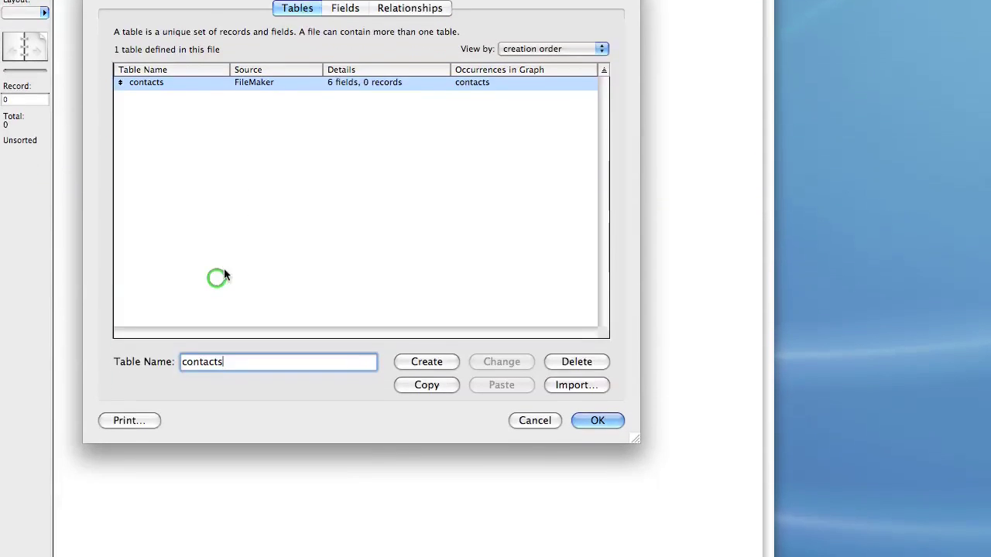
pyautogui.click(210, 340)
pyautogui.write('company')
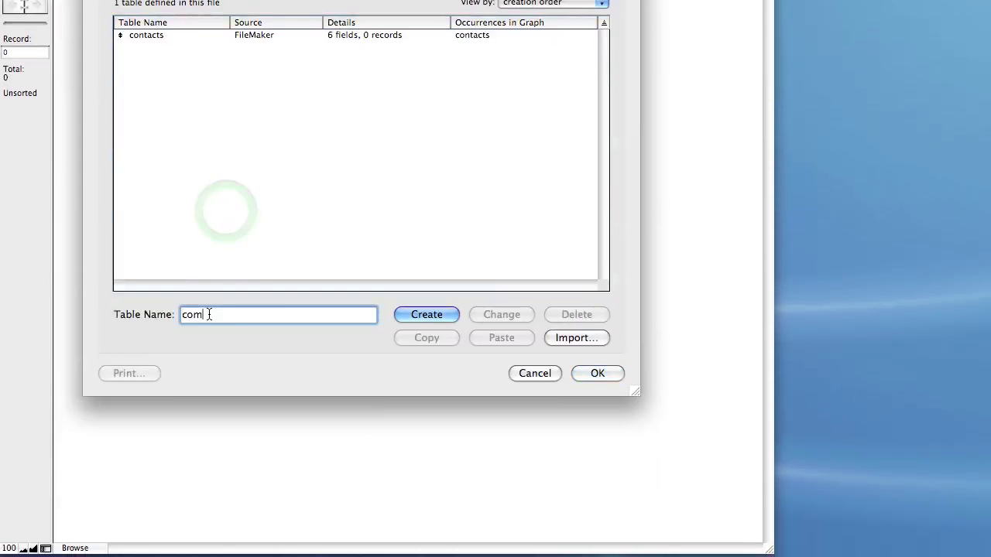
pyautogui.click(402, 316)
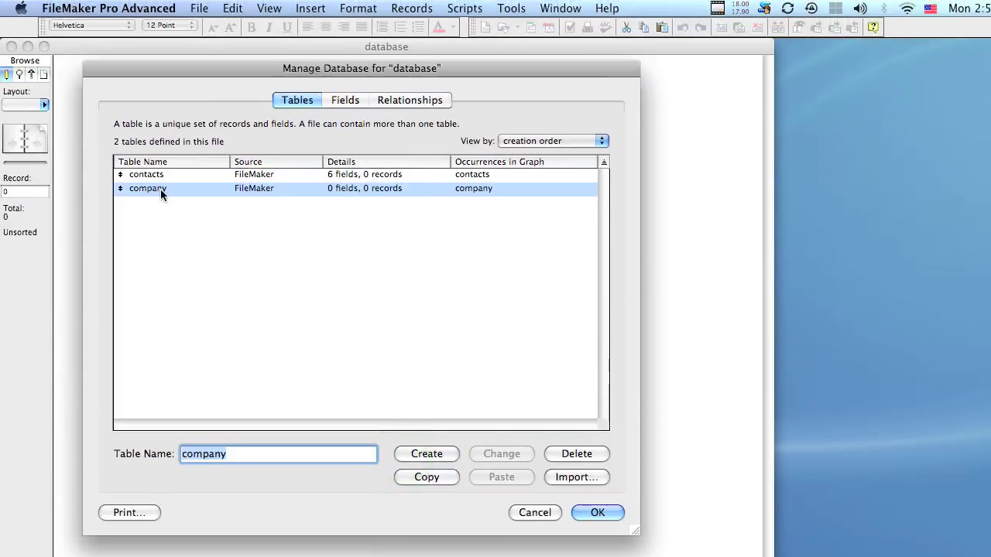
# - Add a Number field named company_id to the company table
pyautogui.doubleClick(160, 188)
pyautogui.click(234, 403)
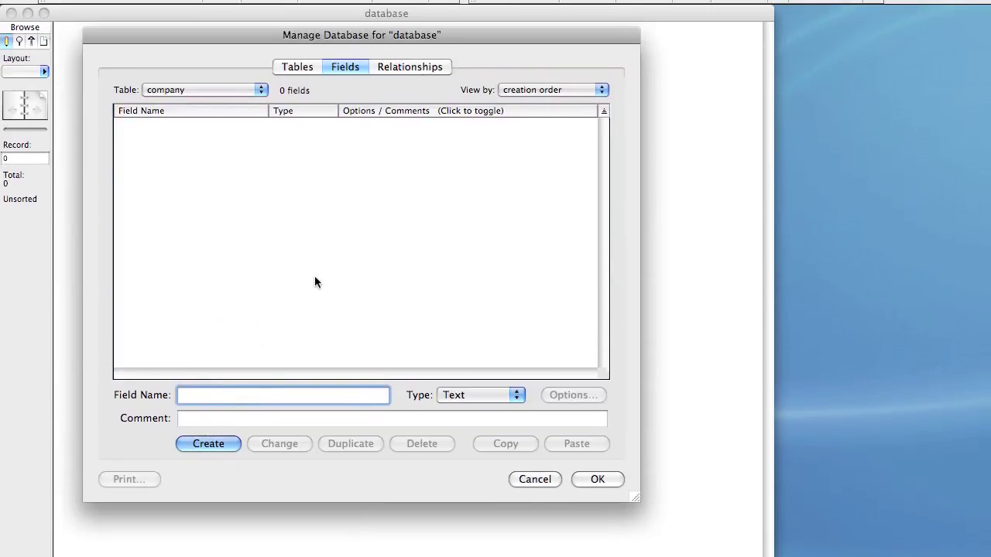
pyautogui.write('company')
pyautogui.press('BackSpace')
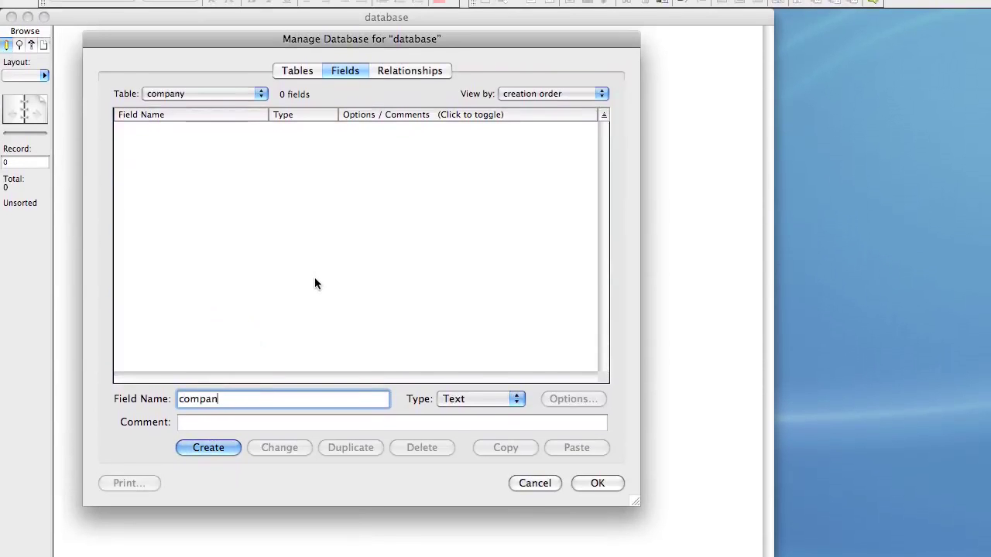
pyautogui.write('y_id')
pyautogui.click(464, 398)
pyautogui.click(463, 411)
pyautogui.click(223, 446)
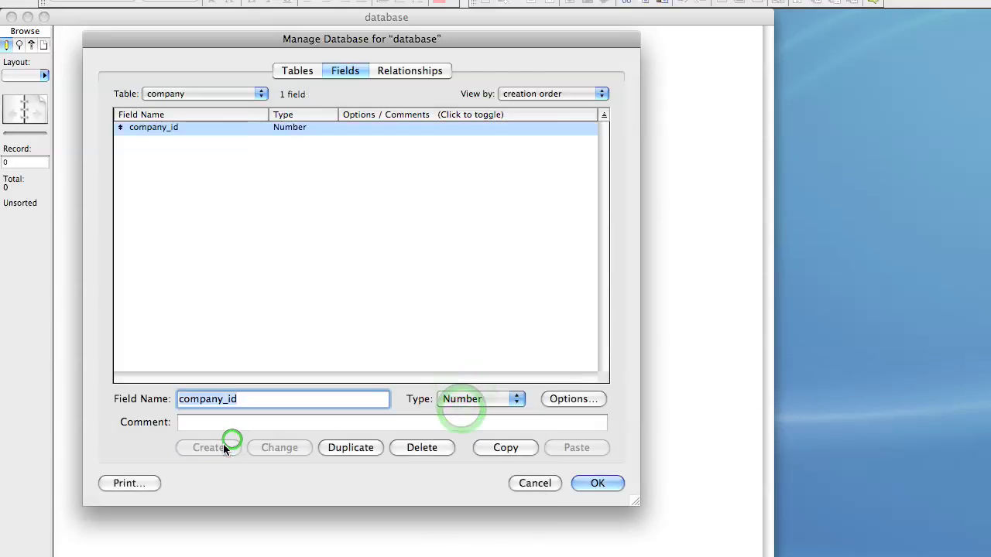
# - Set the company_id field to auto-enter a serial number generated on creation, with next value 1 and increment 1
pyautogui.doubleClick(175, 128)
pyautogui.click(164, 194)
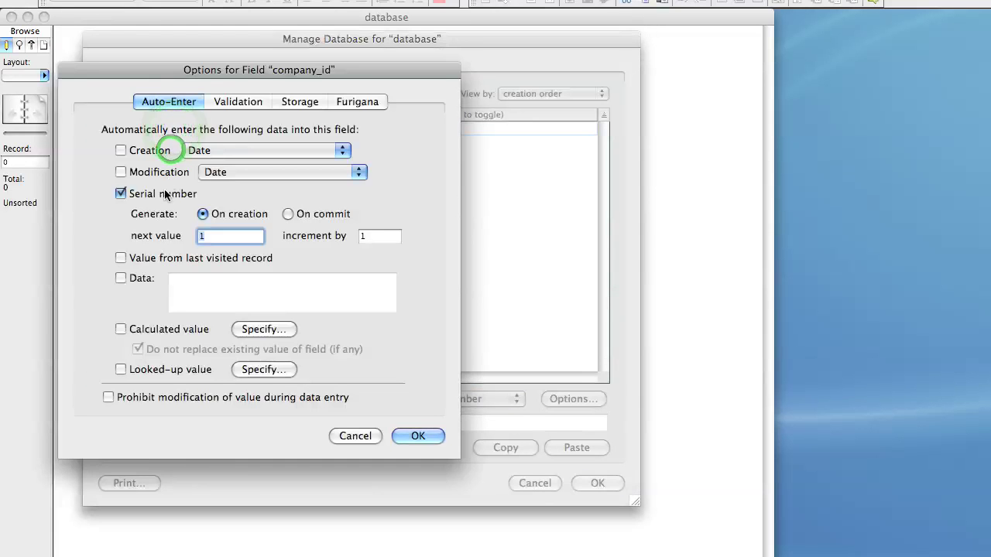
pyautogui.click(414, 436)
pyautogui.click(289, 273)
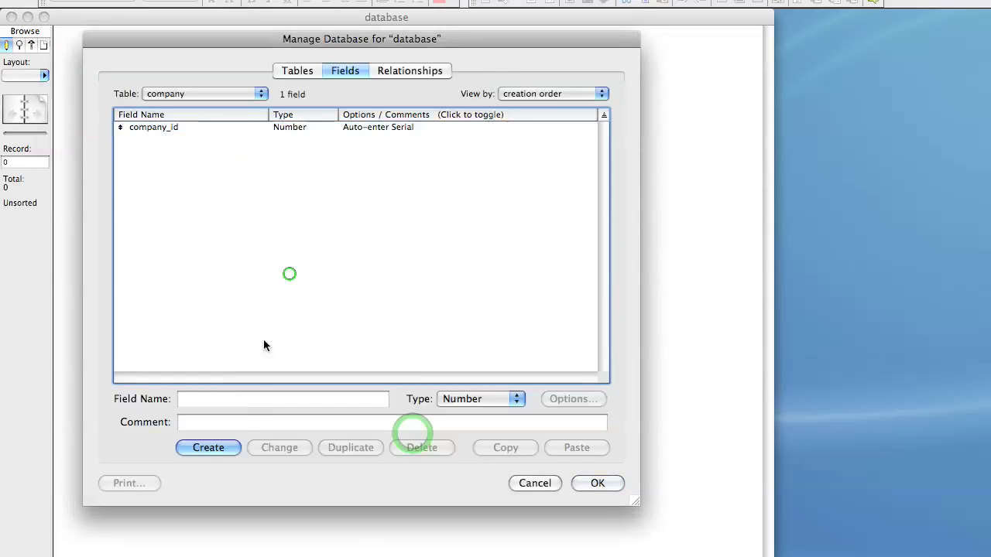
# - Add a Text field named company_name to the company table and leave no field selected
pyautogui.click(242, 404)
pyautogui.write('com')
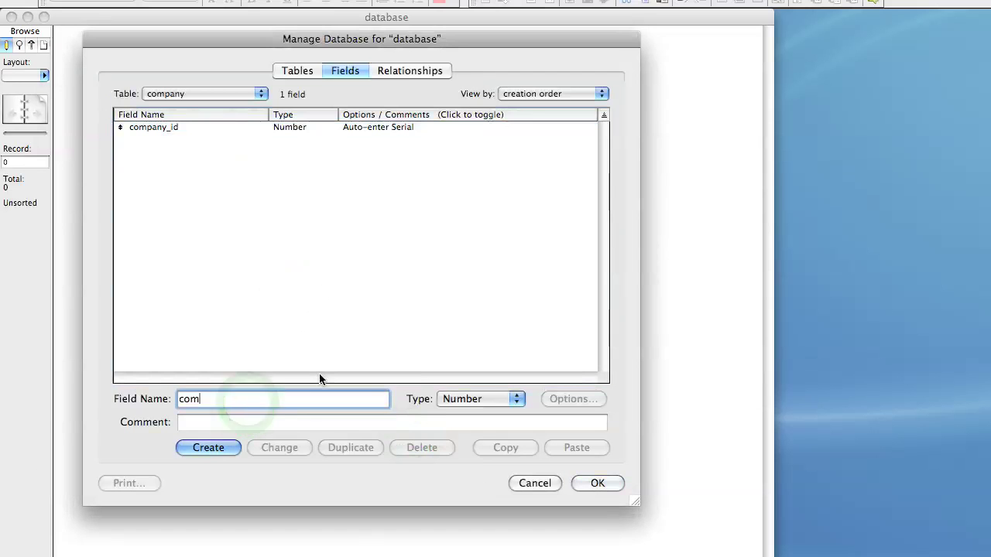
pyautogui.write('pany_name')
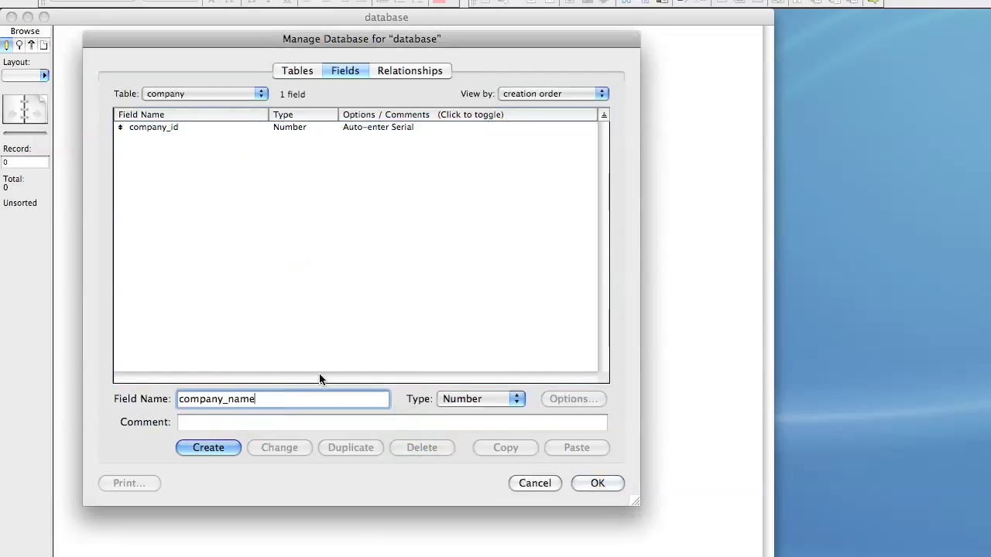
pyautogui.click(491, 400)
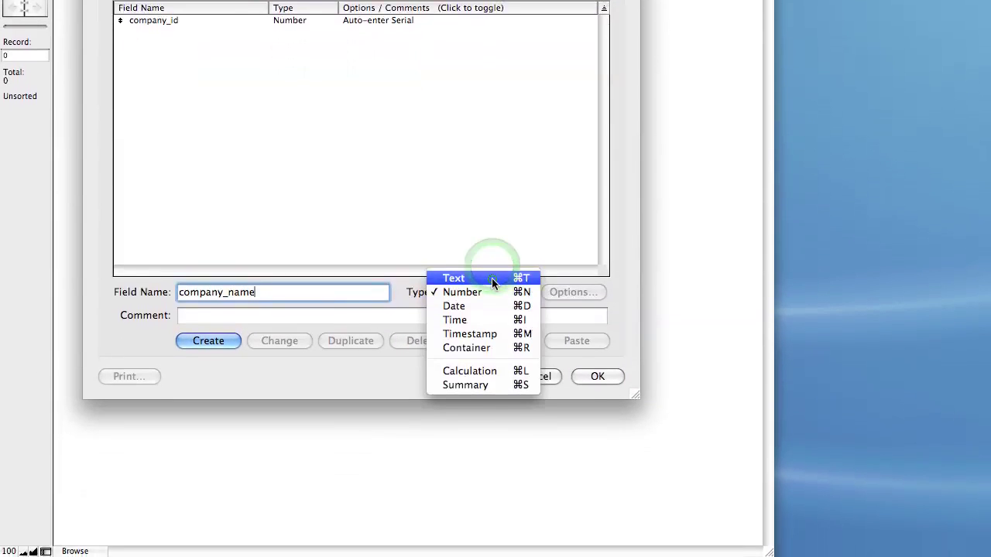
pyautogui.click(492, 278)
pyautogui.click(210, 340)
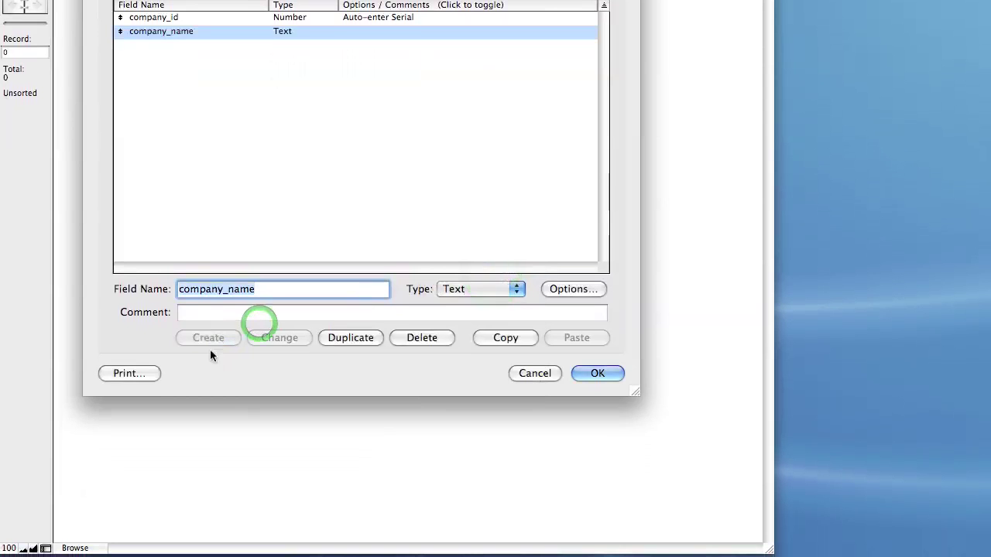
pyautogui.click(317, 246)
# - Add a Text field named phone_number to the company table
pyautogui.click(270, 206)
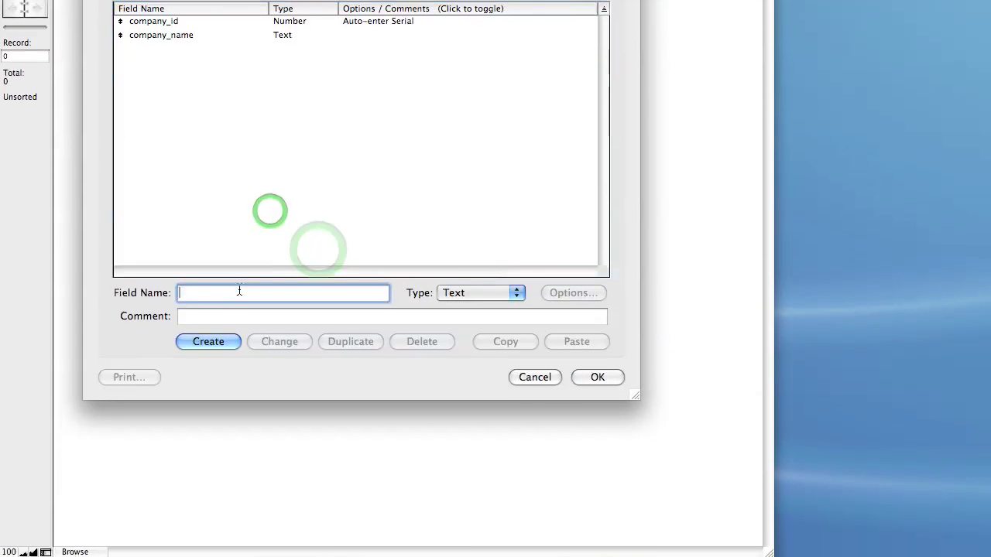
pyautogui.write('phone_number')
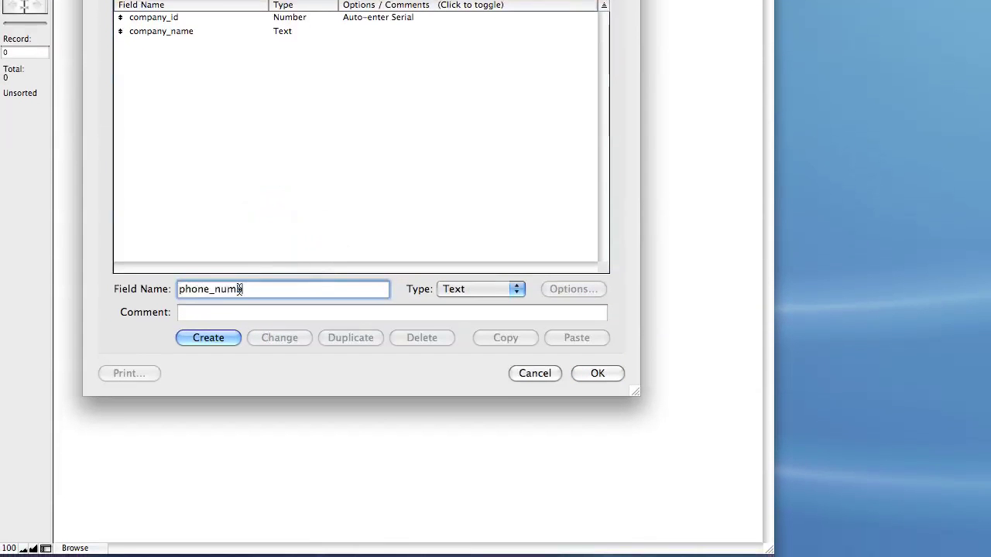
pyautogui.click(203, 340)
# - Add a Text field named website to the company table and clear the field selection
pyautogui.write('w')
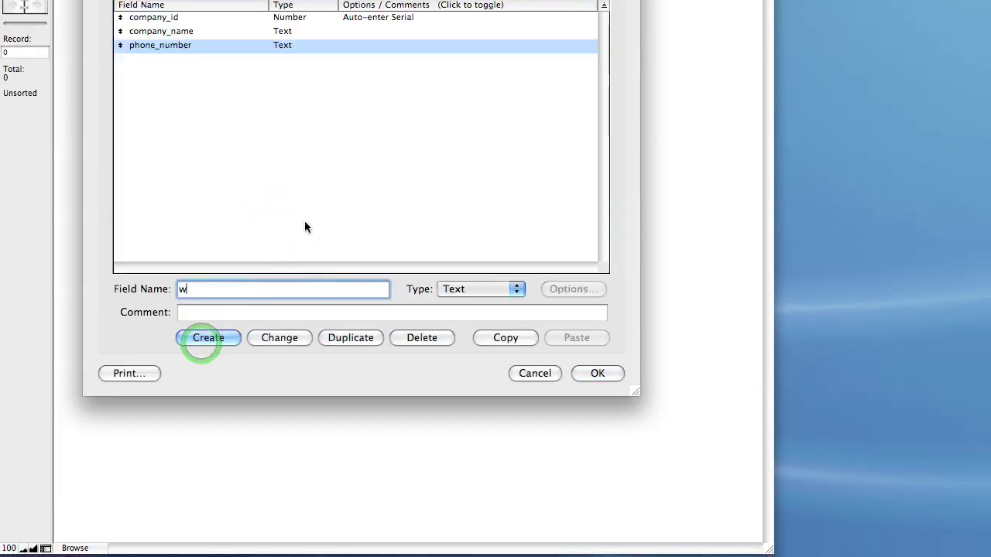
pyautogui.write('ebsite')
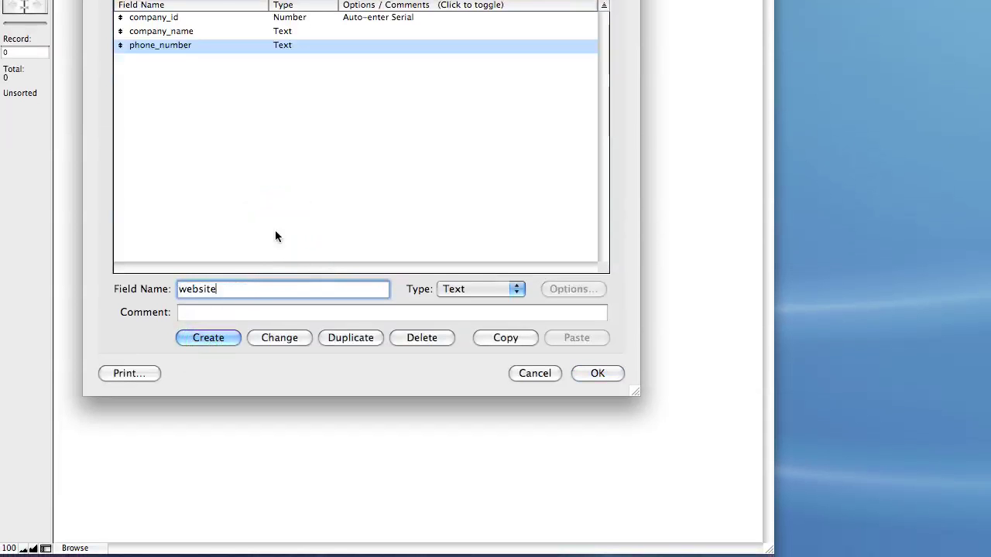
pyautogui.click(212, 337)
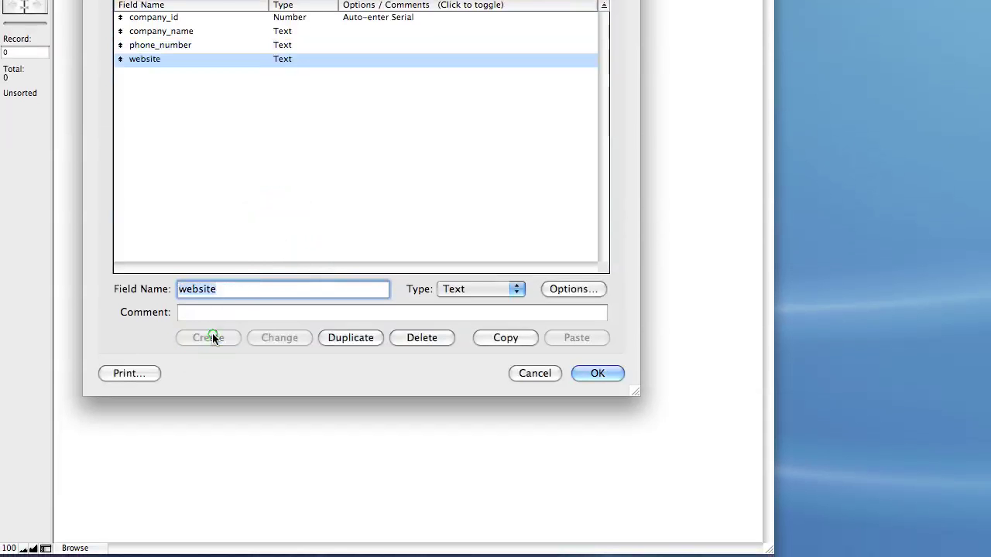
pyautogui.click(295, 163)
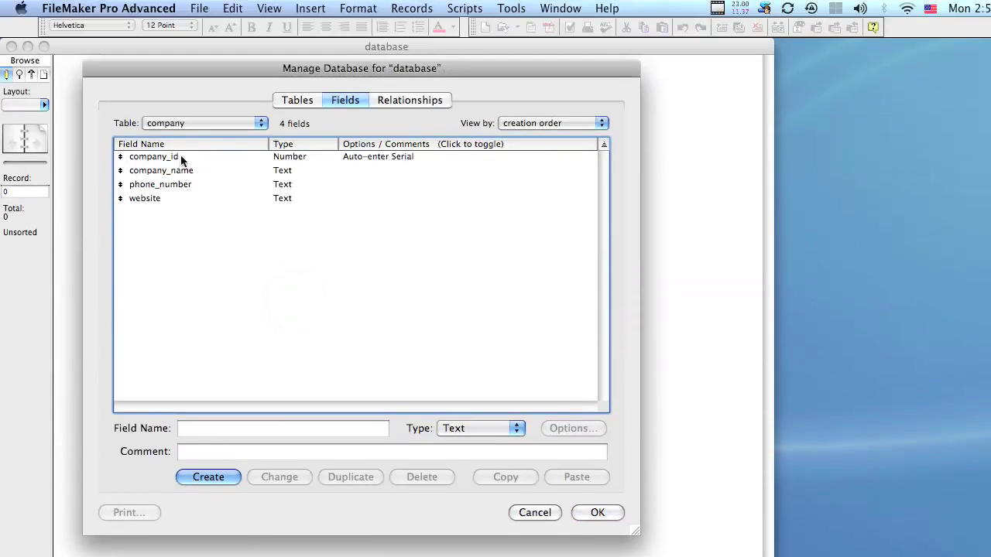